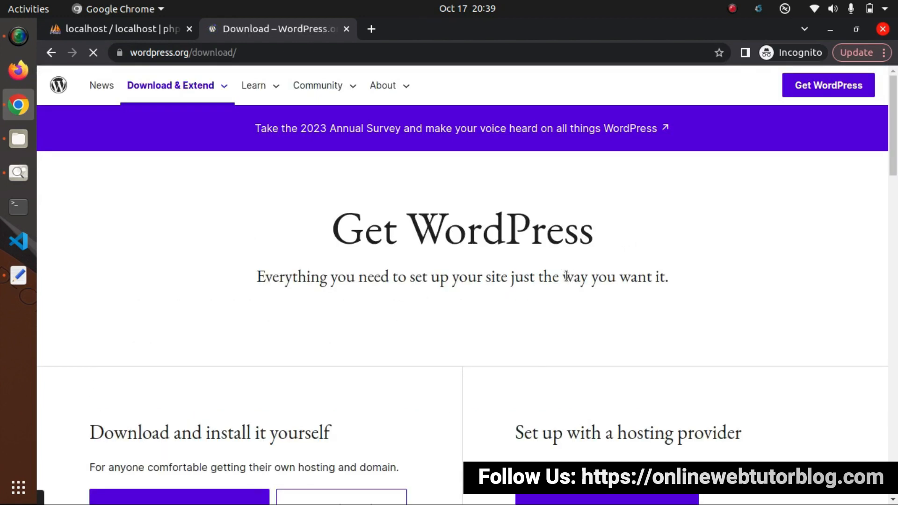
- Download the WordPress 6.3.2 zip from WordPress.org, then bring up the Files manager
scroll(566, 276, "down", 5)
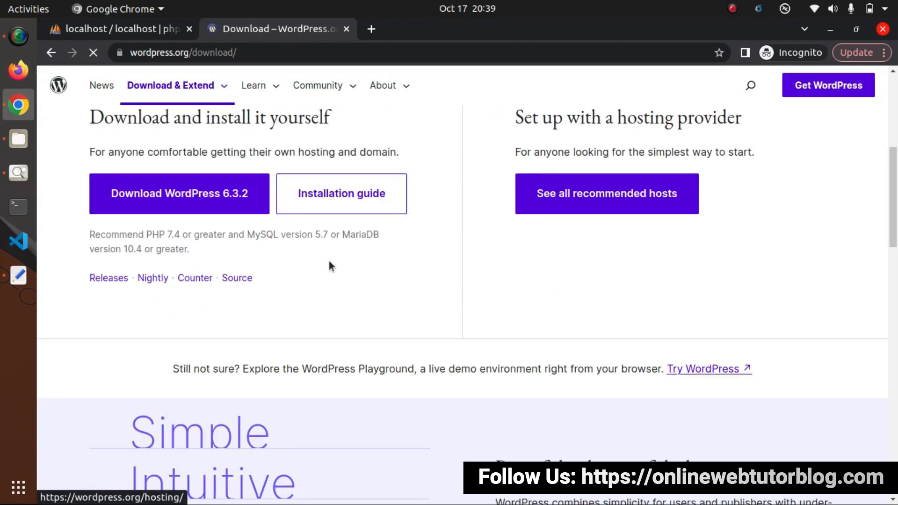
left_click(232, 202)
left_click(240, 203)
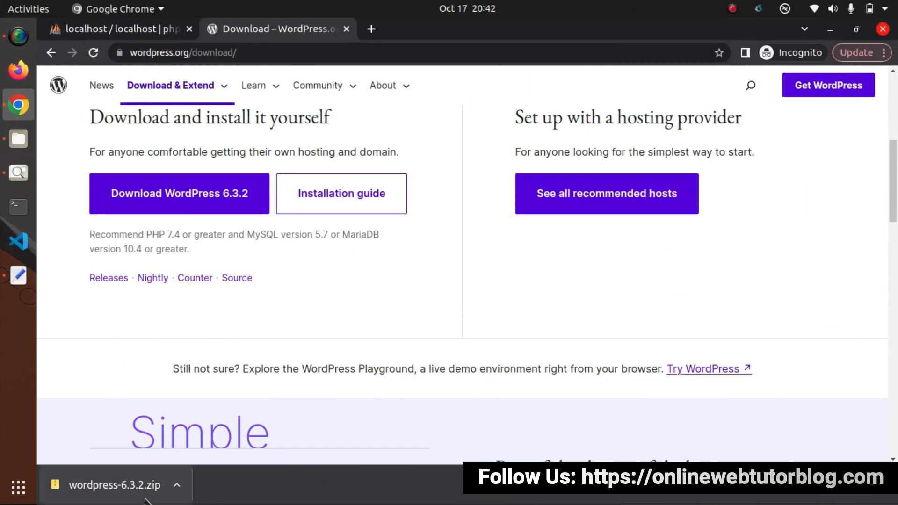
left_click(21, 145)
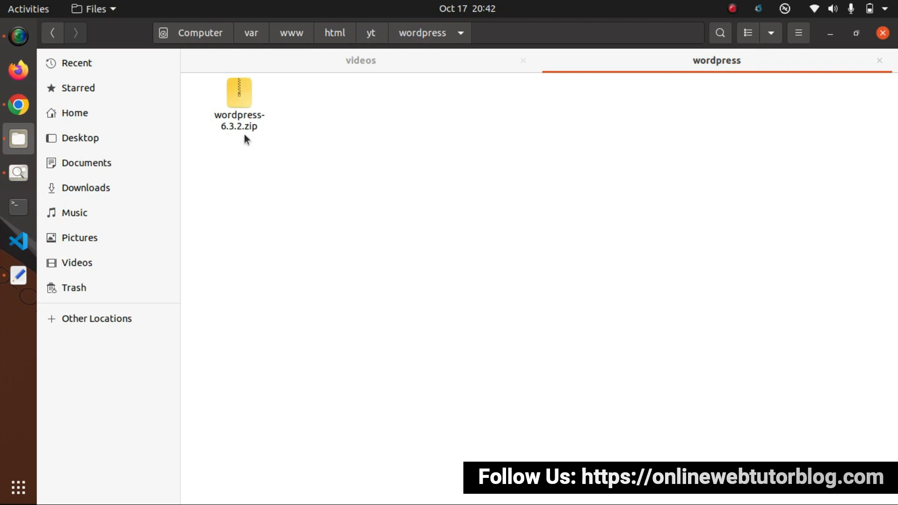
- Extract wordpress-6.3.2.zip here and open the inner wordpress folder
left_click(240, 95)
right_click(237, 93)
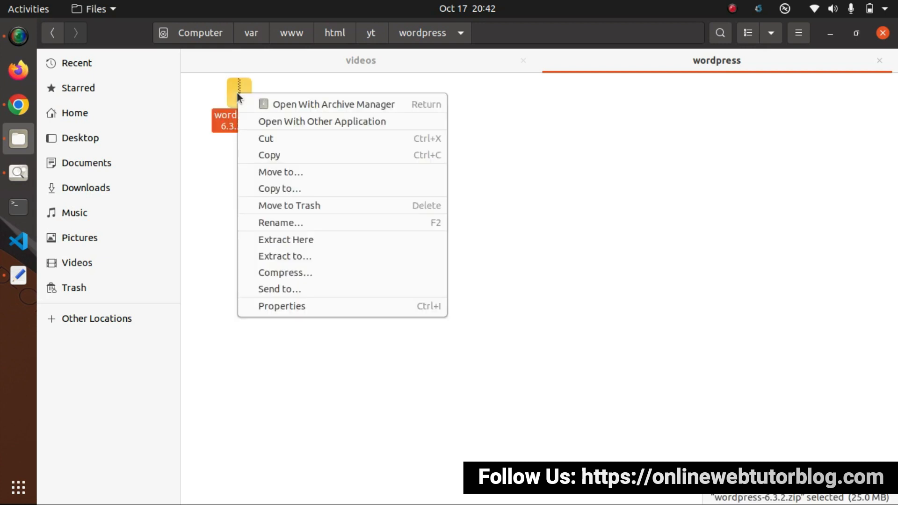
left_click(296, 238)
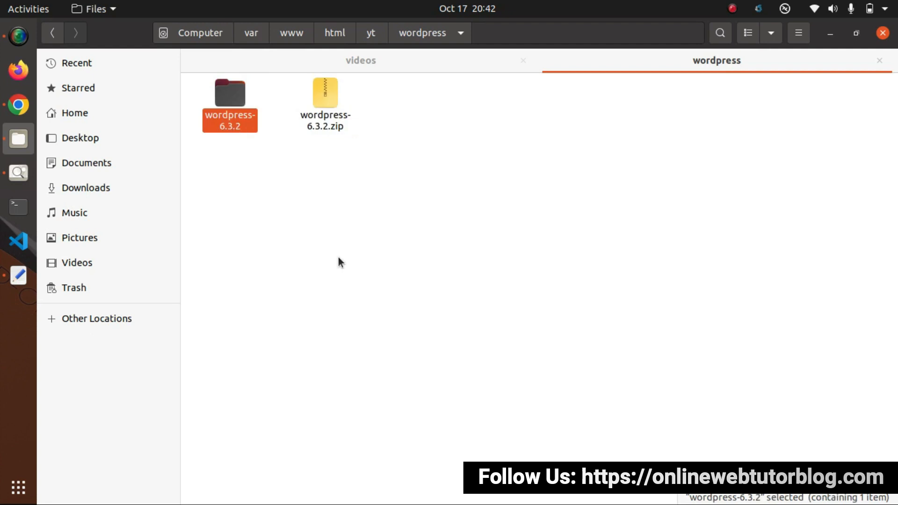
double_click(229, 105)
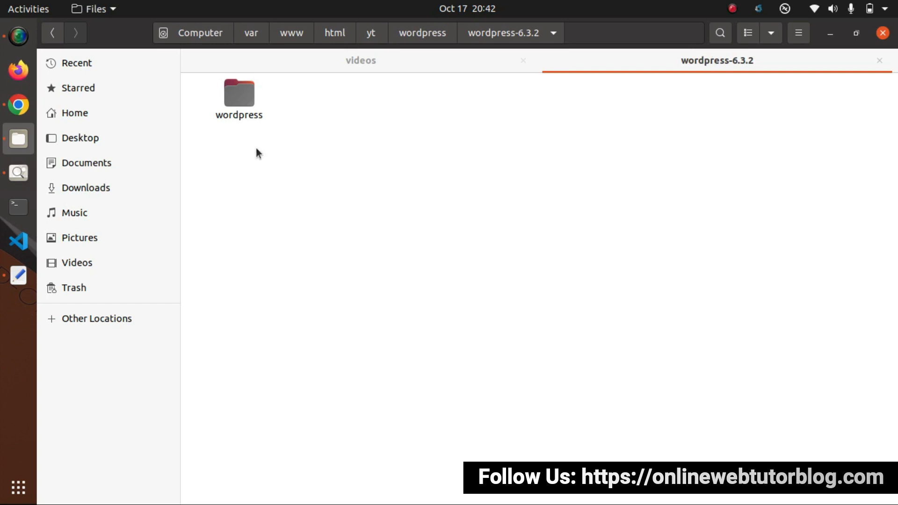
double_click(241, 95)
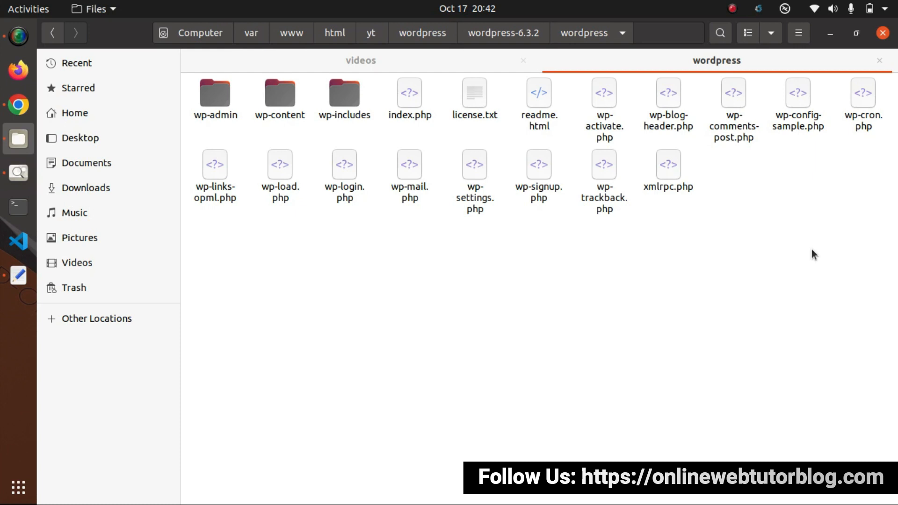
- Move all the WordPress files up into the yt/wordpress folder
key("ctrl+a")
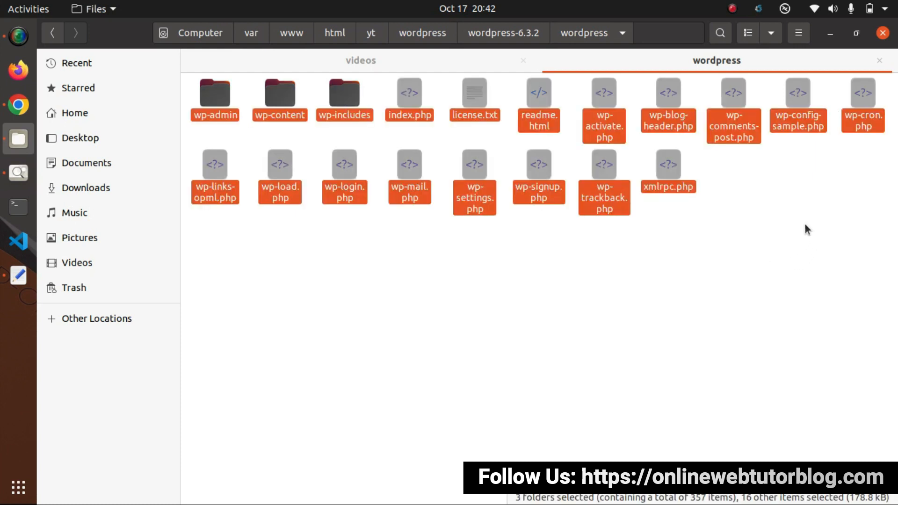
right_click(674, 113)
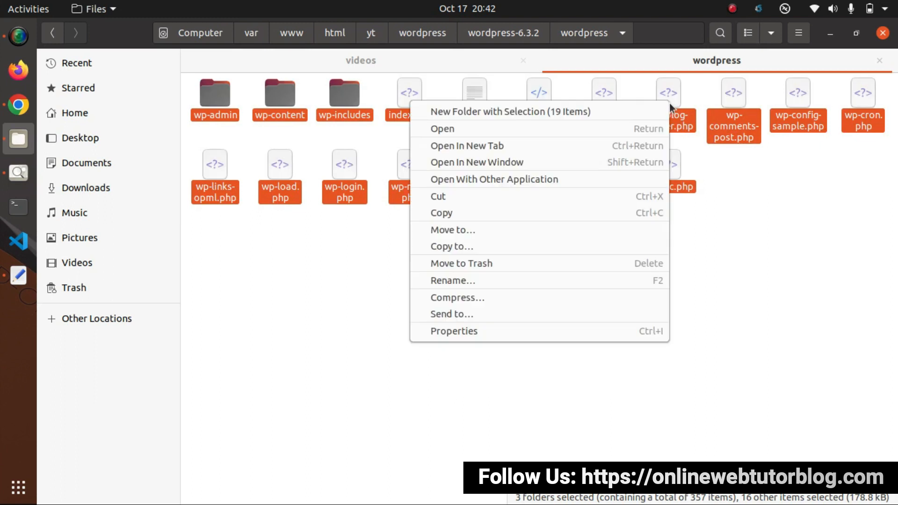
left_click(465, 194)
left_click(427, 34)
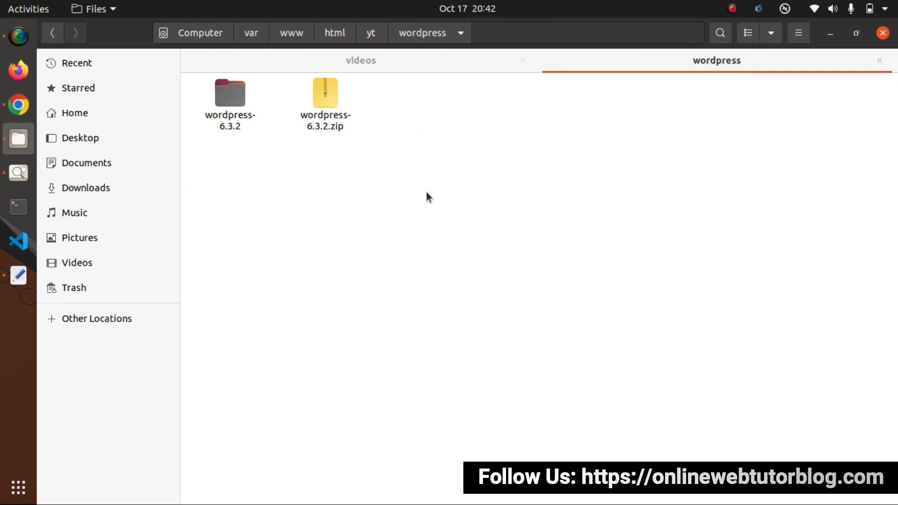
key("ctrl+v")
left_click(473, 298)
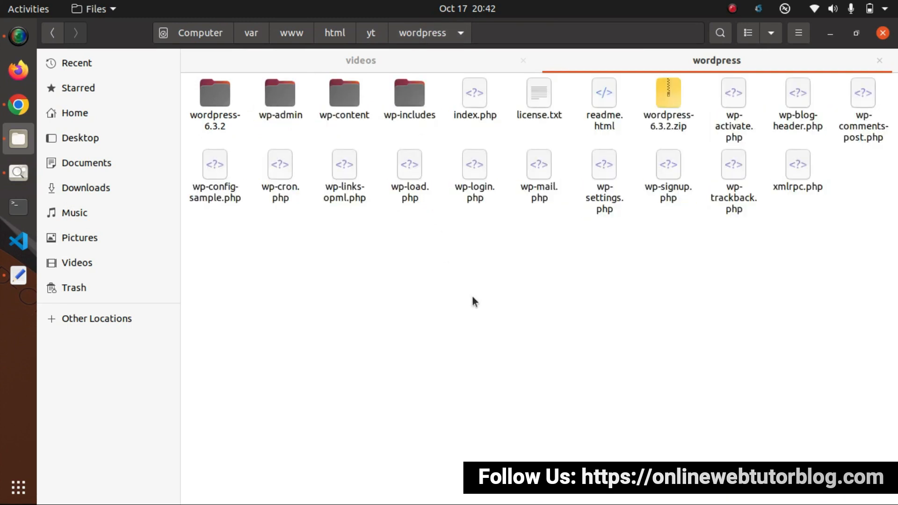
- Delete the leftover wordpress-6.3.2 folder and the wordpress-6.3.2.zip archive
left_click(214, 99)
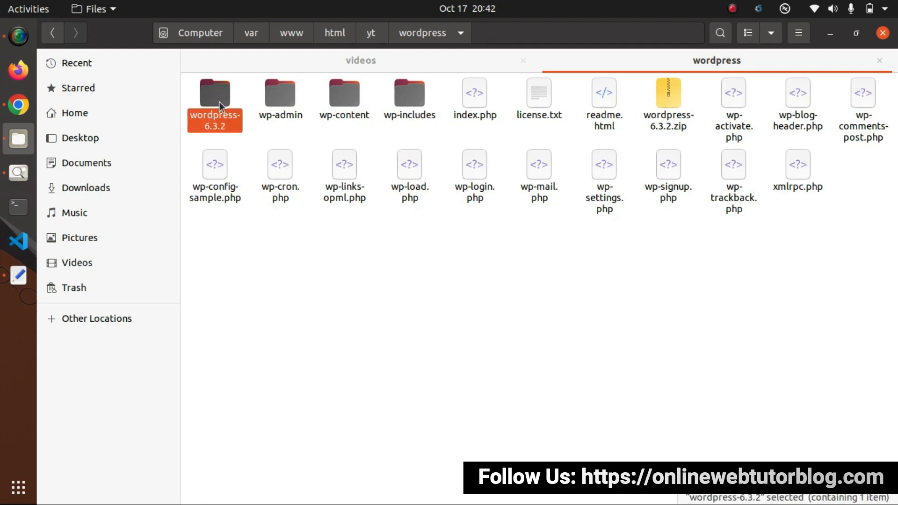
key("Delete")
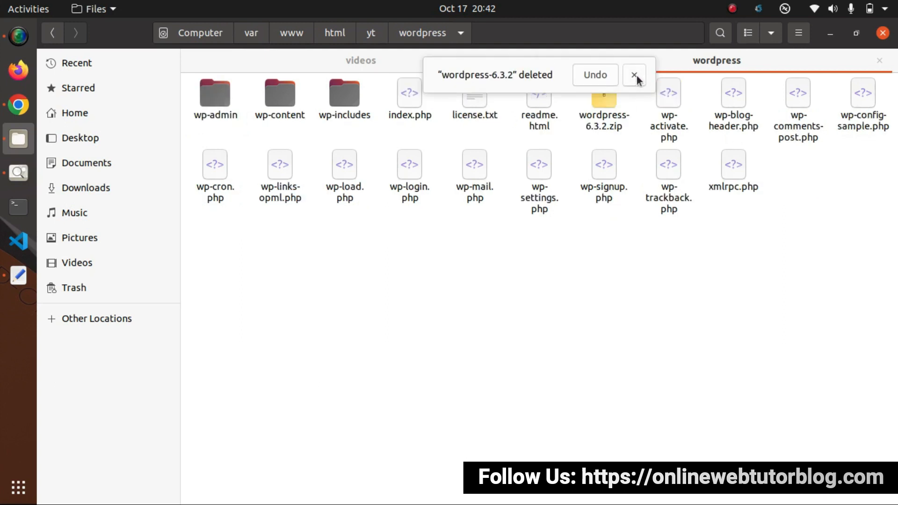
left_click(635, 74)
left_click(601, 100)
key("Delete")
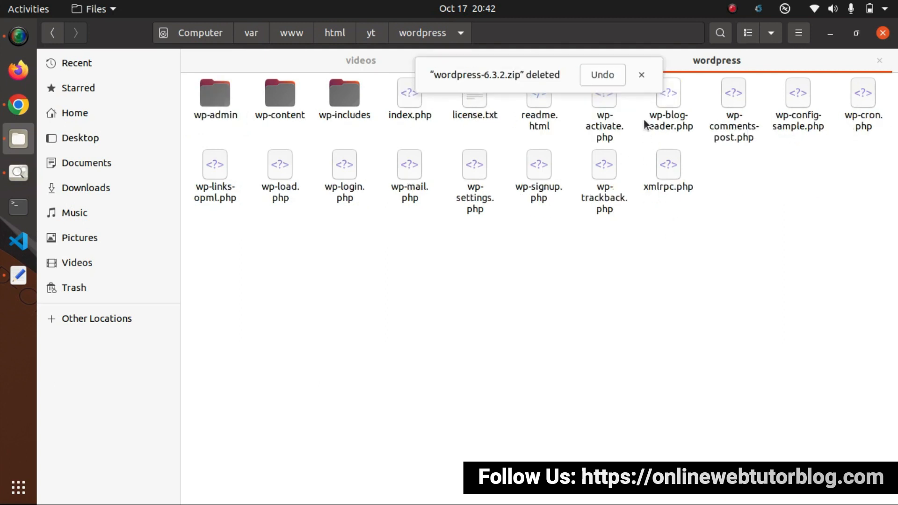
left_click(642, 76)
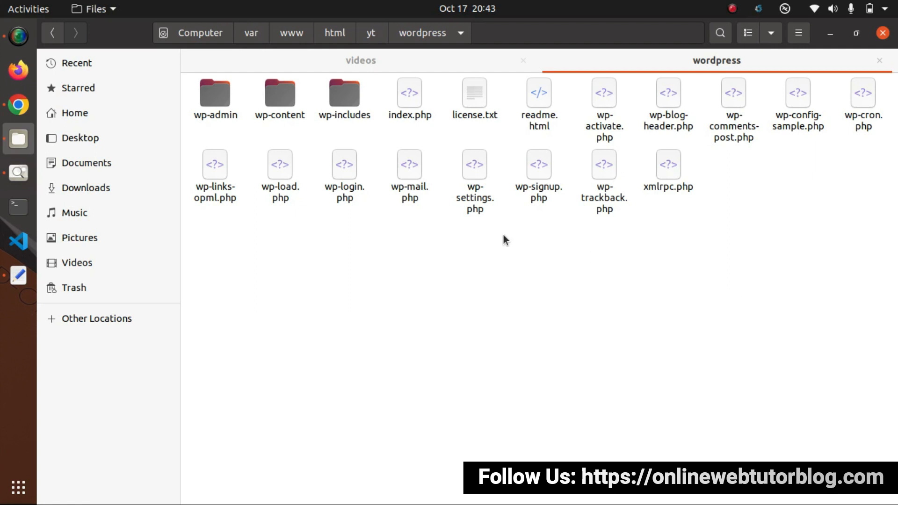
- Select the yt/wordpress portion of the folder path in Files, then return to the browser
left_click(29, 108)
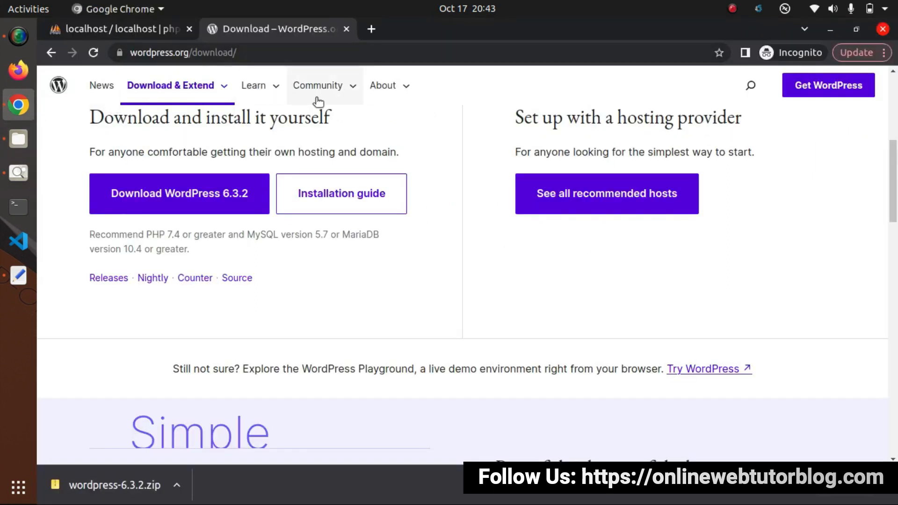
left_click(18, 139)
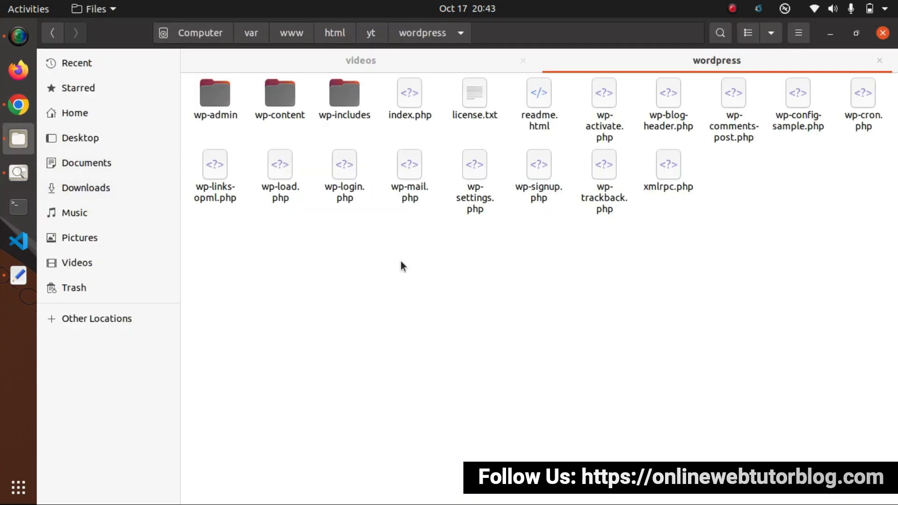
key("ctrl+l")
key("shift+Left")
key("shift+Left")
key("shift+Left")
key("shift+Left")
key("shift+Left")
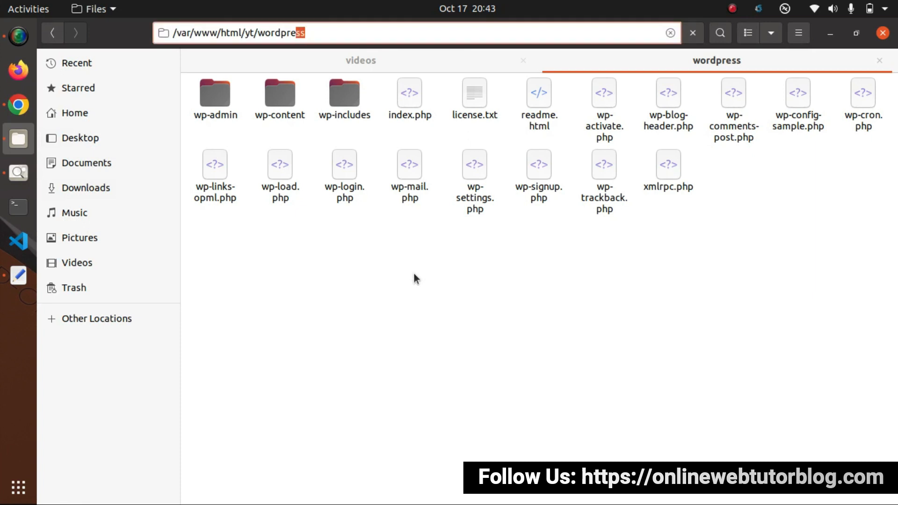
key("shift+Left")
key("shift+Left")
key("shift+Left")
key("shift+Left")
key("shift+Left")
key("shift+Left")
key("shift+Left")
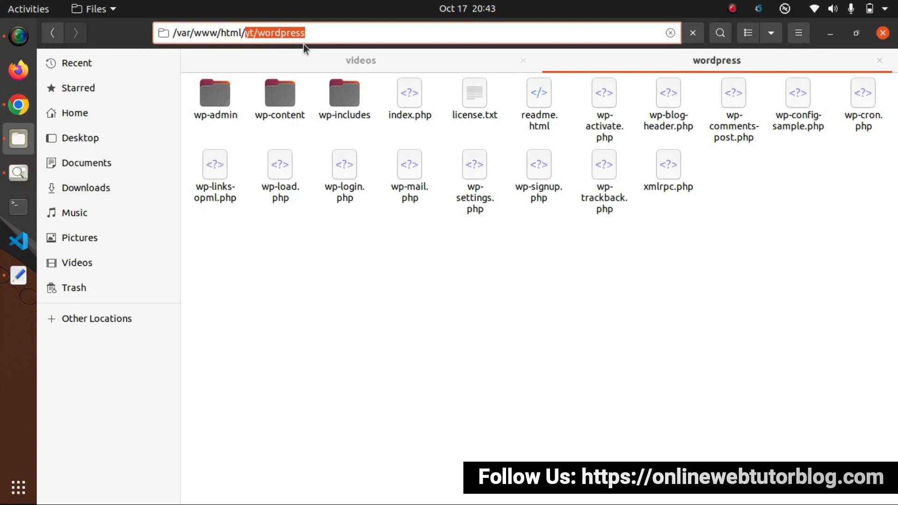
left_click(19, 104)
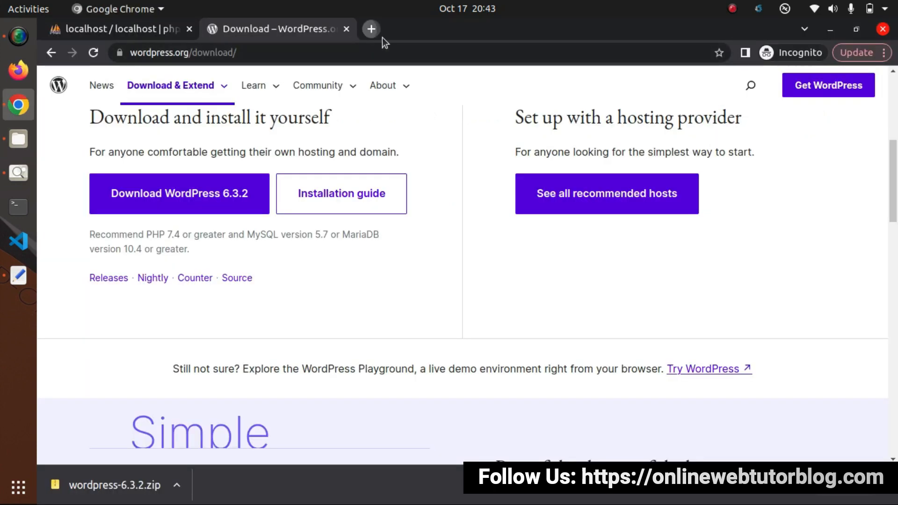
- Load localhost/yt/wordpress in a new Incognito tab, then go back to the phpMyAdmin tab
left_click(369, 29)
type("localhost")
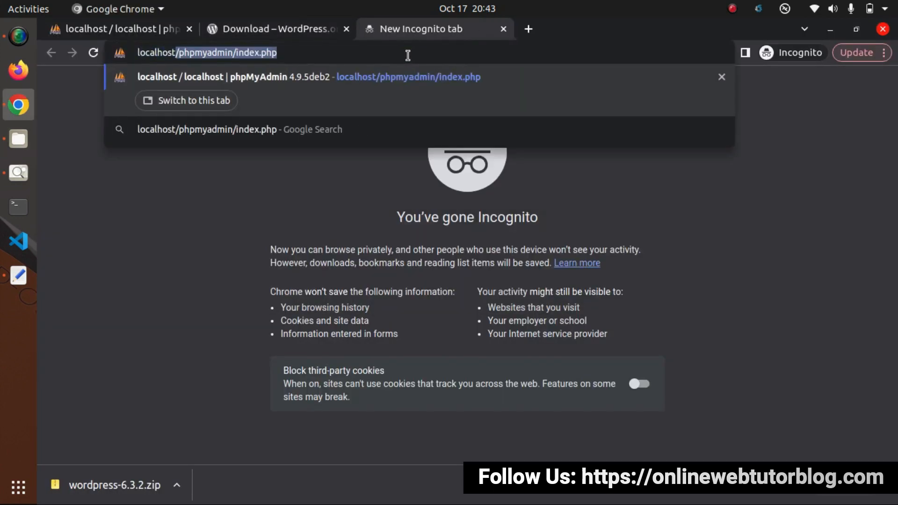
type("/yt/wordpress")
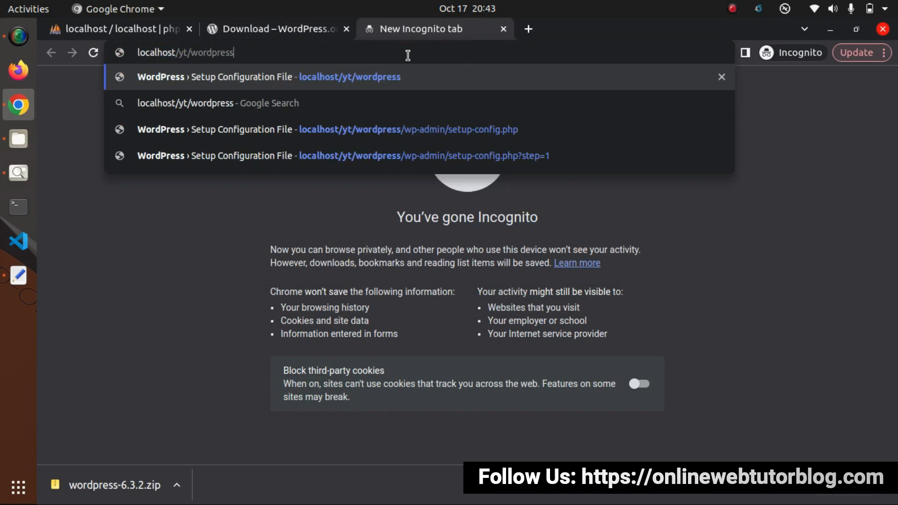
key("Return")
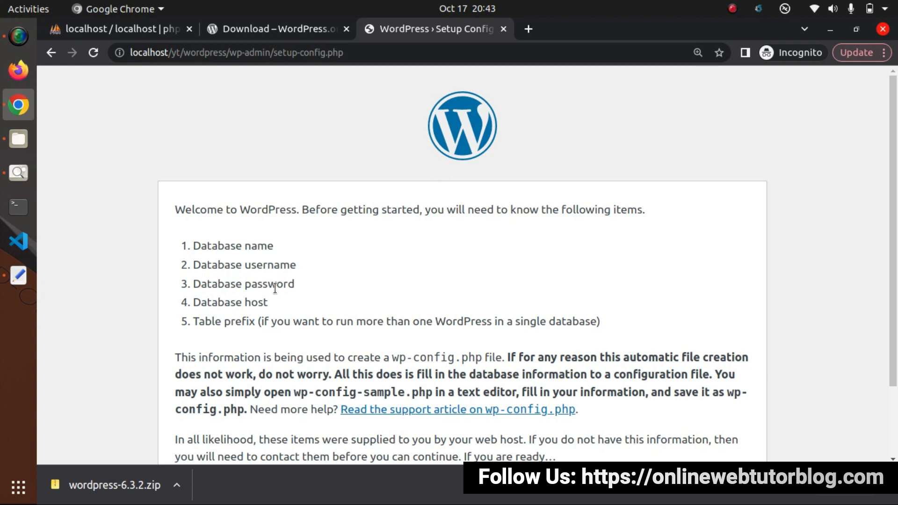
left_click(149, 30)
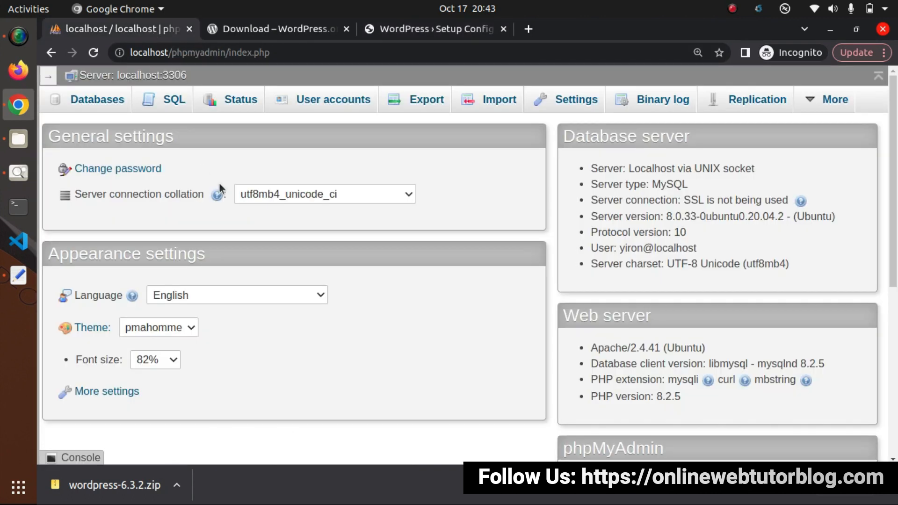
- Create the database yt_wordpress_plugin from phpMyAdmin's Databases page, then return to the setup tab
left_click(103, 103)
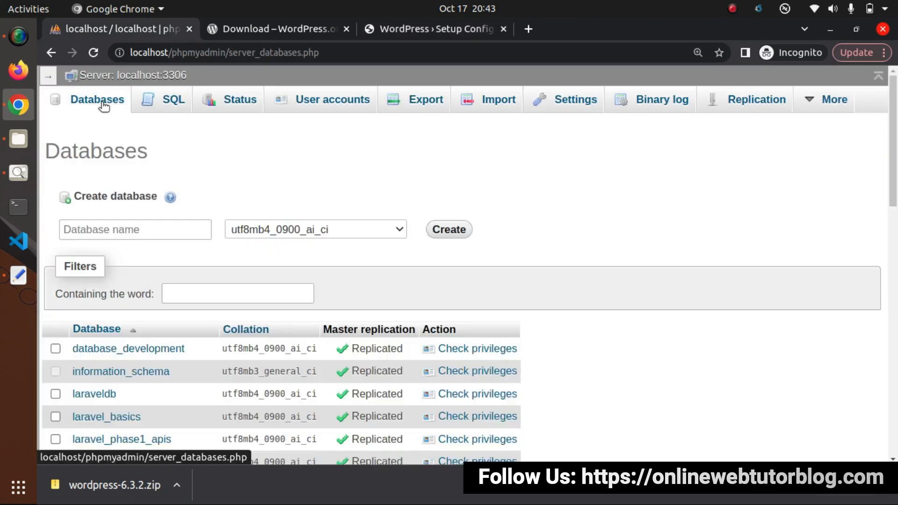
left_click(157, 225)
type("y")
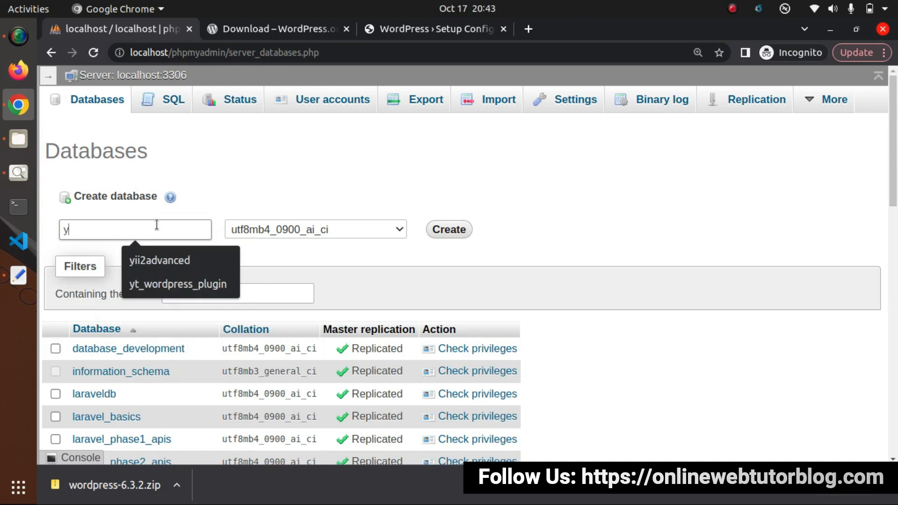
type("t_")
key("Down")
key("Return")
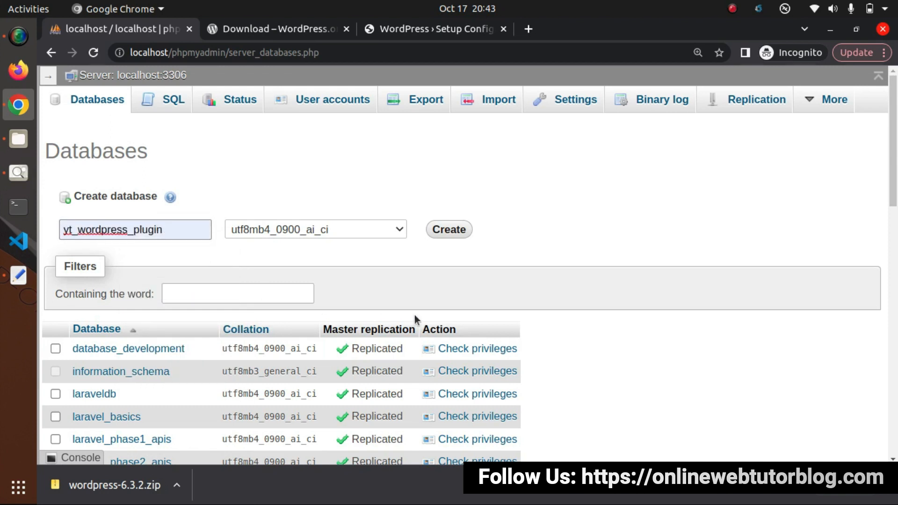
key("ctrl+a")
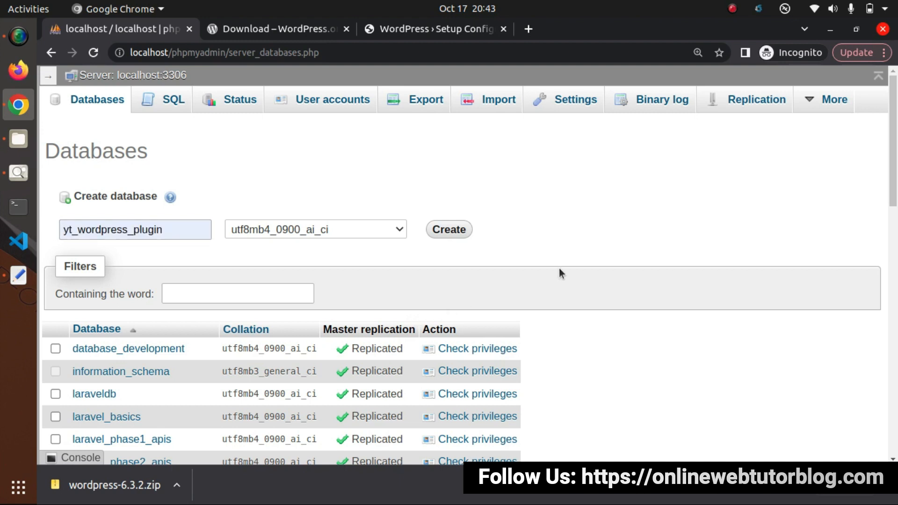
left_click(460, 233)
left_click(302, 201)
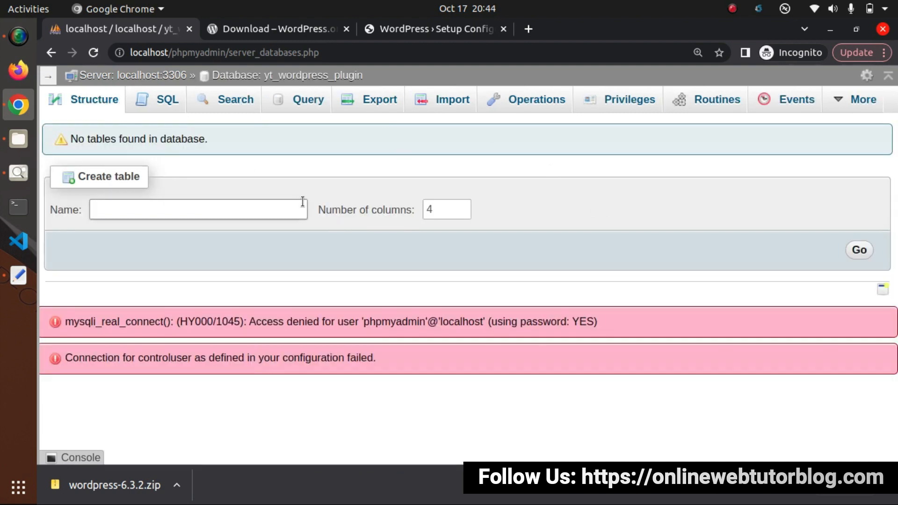
left_click(417, 33)
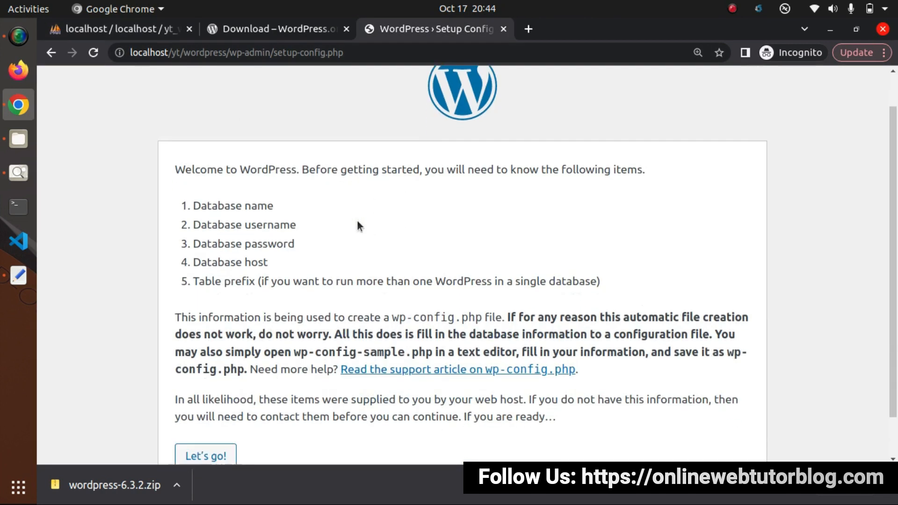
- Review the installer's requirements, highlighting Database name and Database host
scroll(357, 226, "down", 2)
left_click_drag(178, 167, 288, 173)
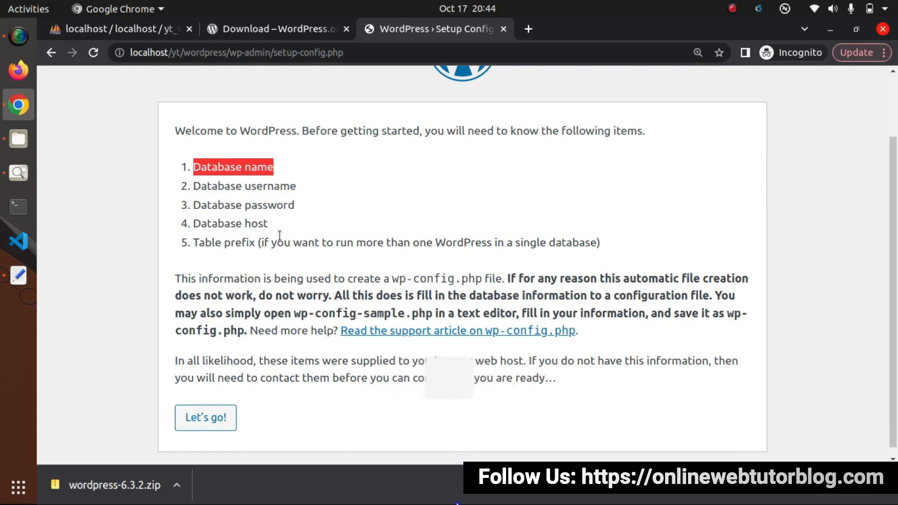
left_click_drag(269, 223, 244, 224)
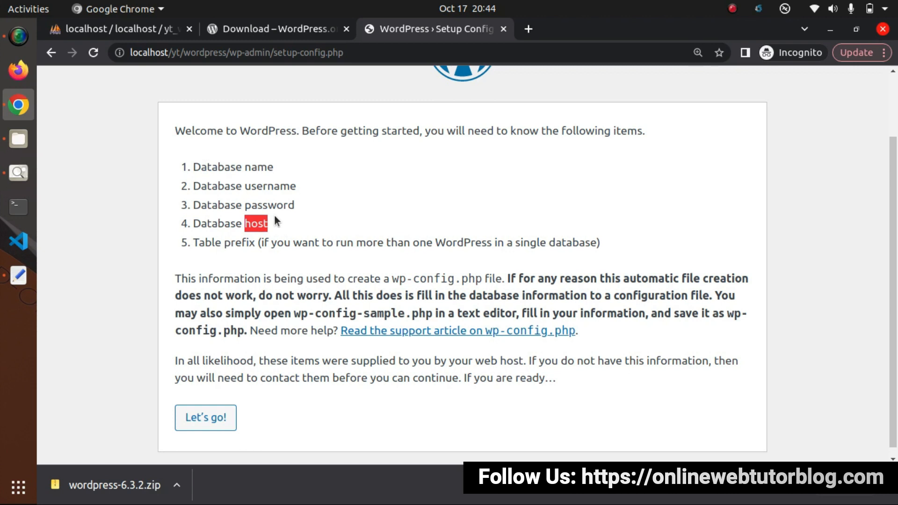
- Continue to the database connection form and look over its fields, including Table Prefix
left_click(206, 417)
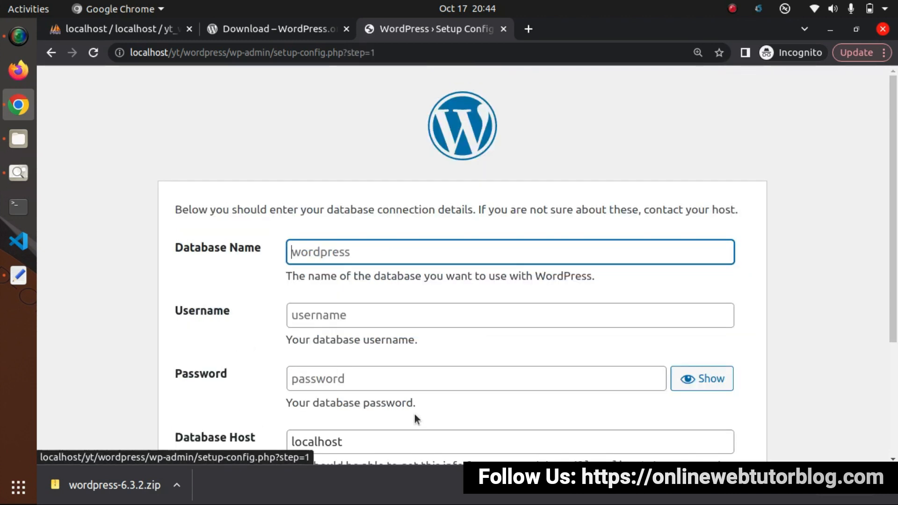
scroll(449, 275, "down", 5)
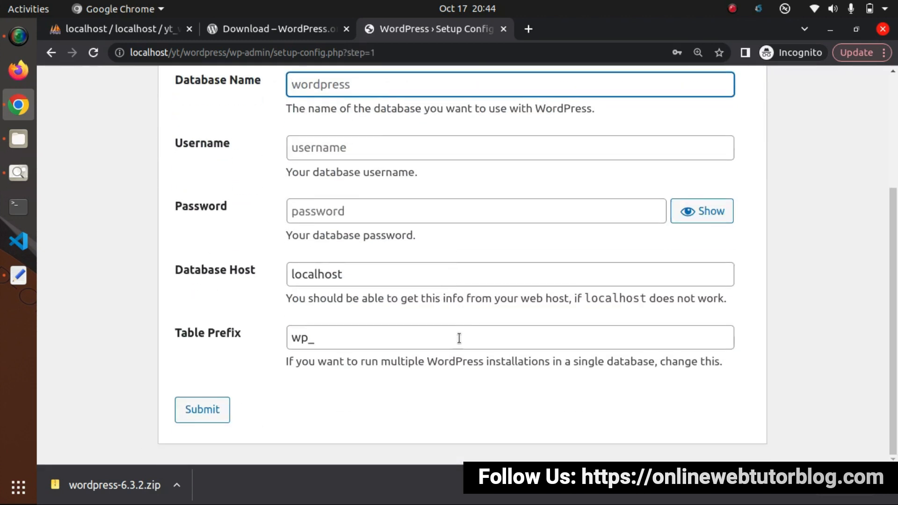
scroll(458, 338, "up", 4)
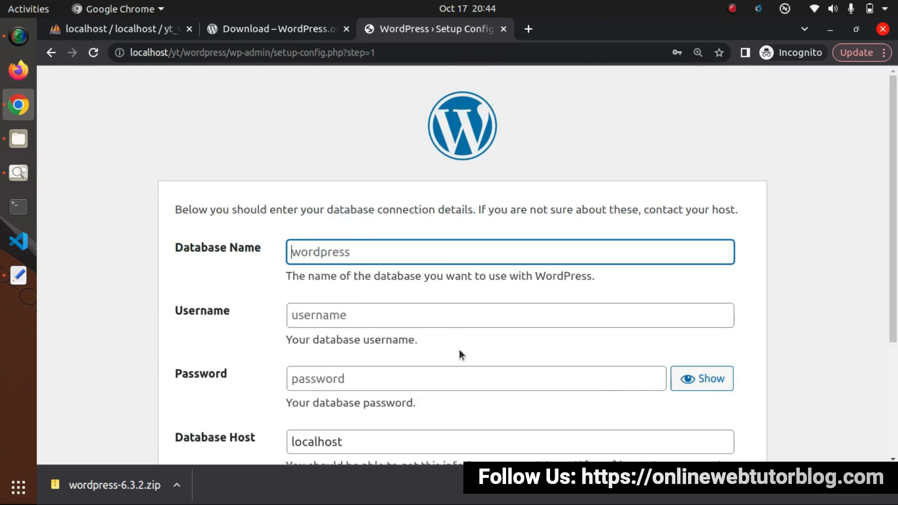
scroll(460, 354, "down", 2)
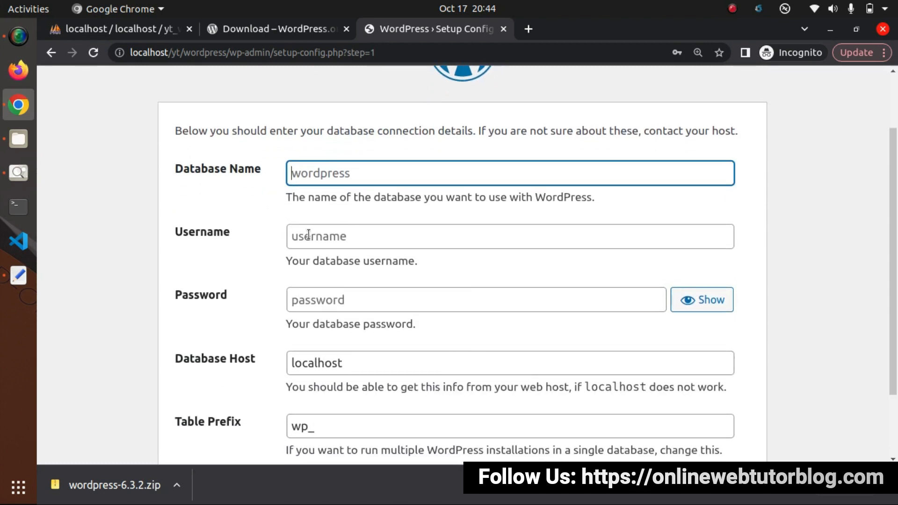
scroll(295, 262, "down", 2)
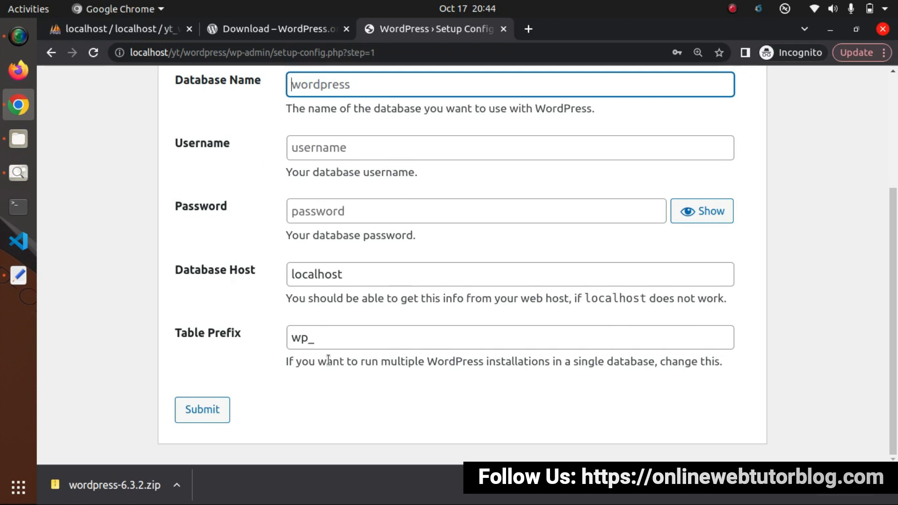
scroll(336, 359, "up", 4)
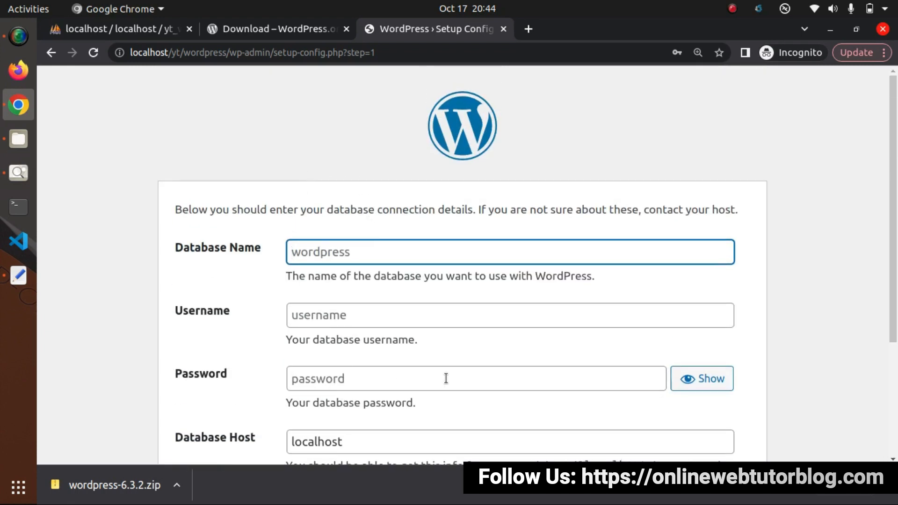
scroll(445, 378, "down", 4)
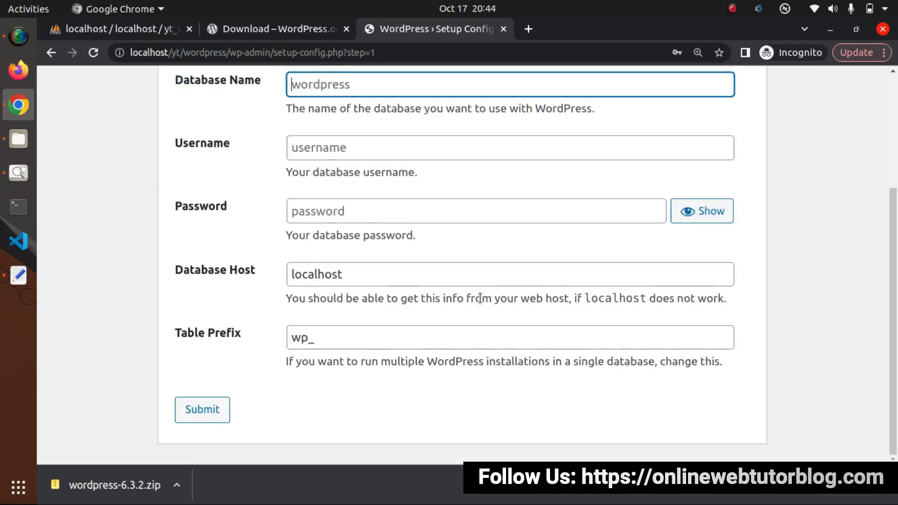
left_click(353, 343)
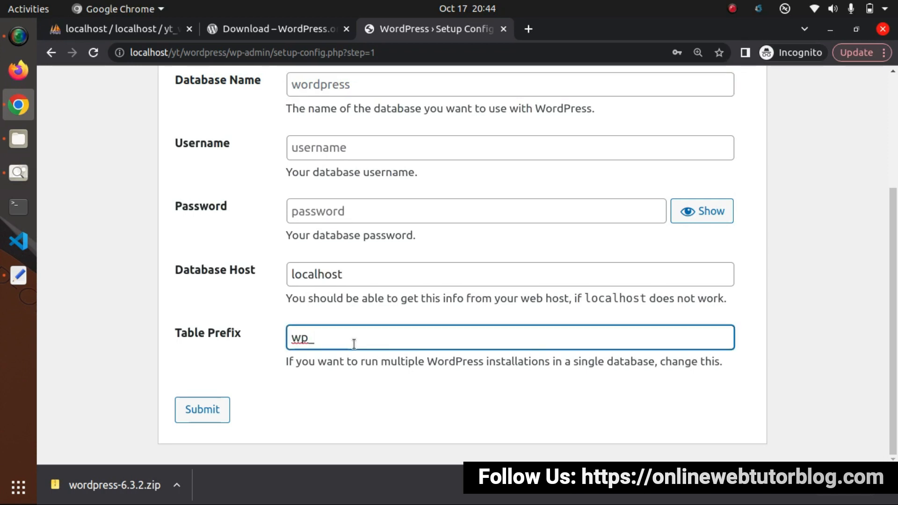
left_click(384, 365)
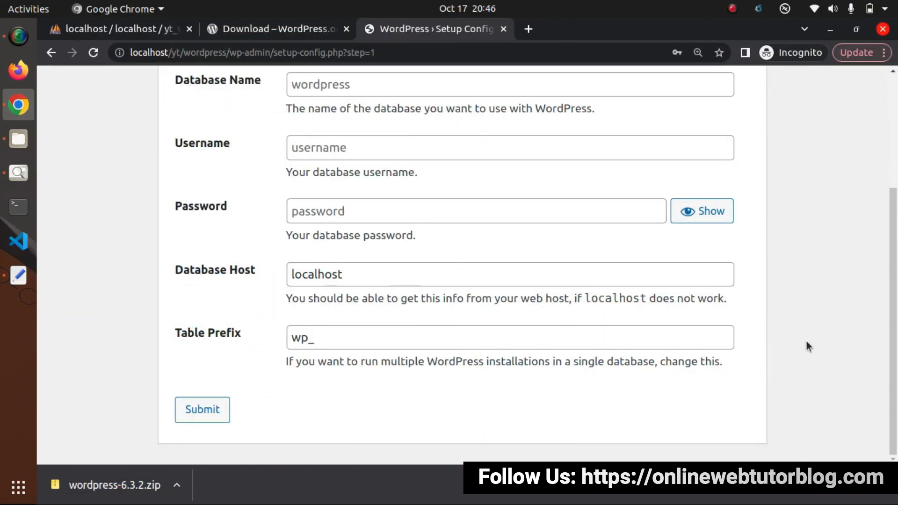
scroll(806, 341, "up", 3)
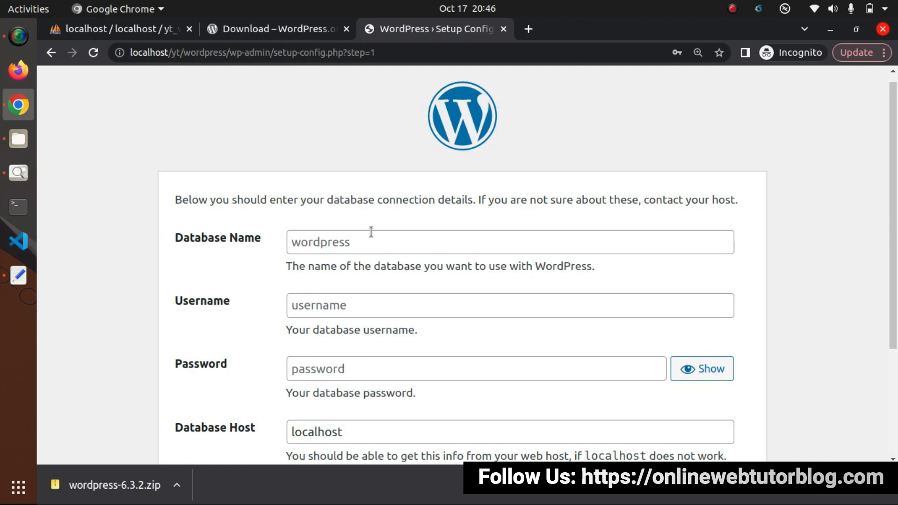
scroll(375, 236, "down", 3)
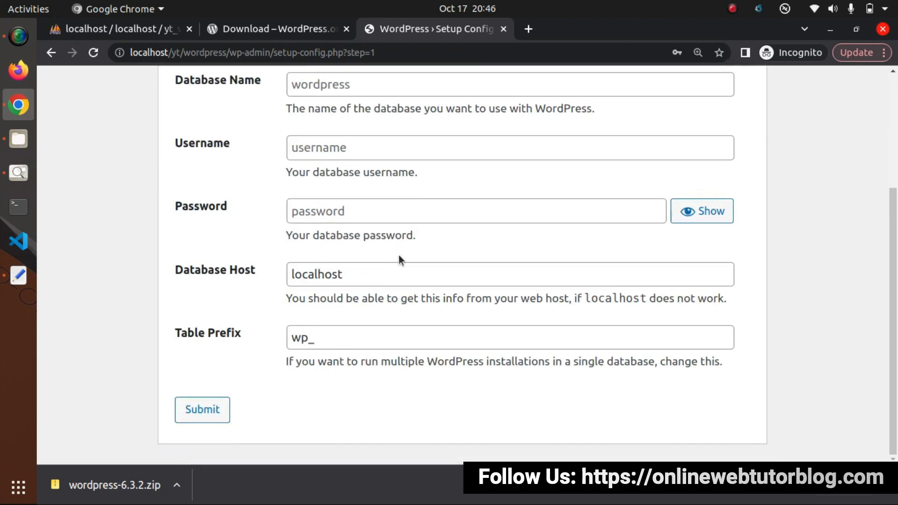
scroll(471, 363, "up", 3)
- Enter yt_wordpress_plugin as the Database Name and submit the form
left_click(378, 234)
type("yt_wordpress_plugin")
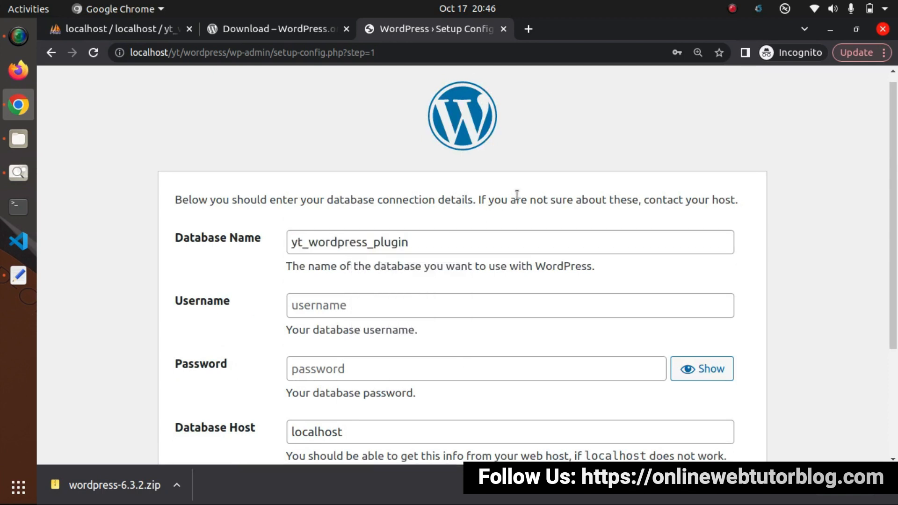
scroll(517, 194, "down", 2)
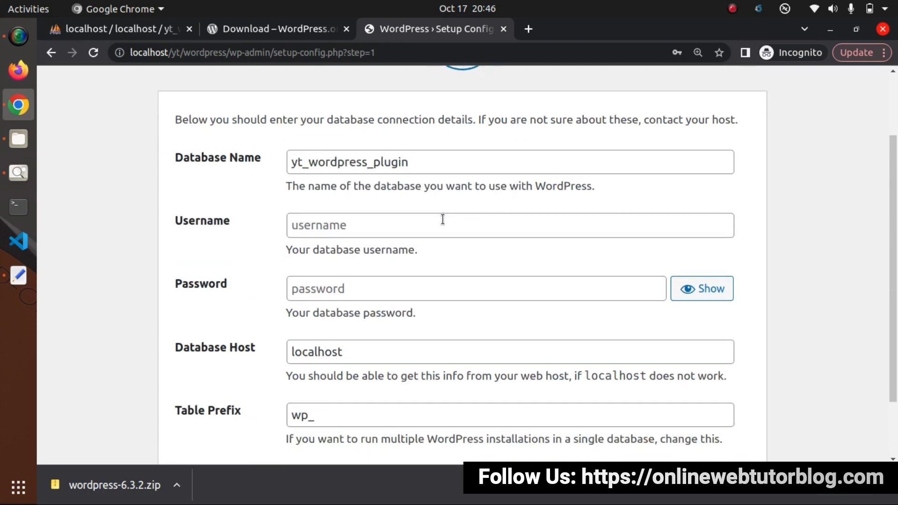
scroll(443, 220, "down", 2)
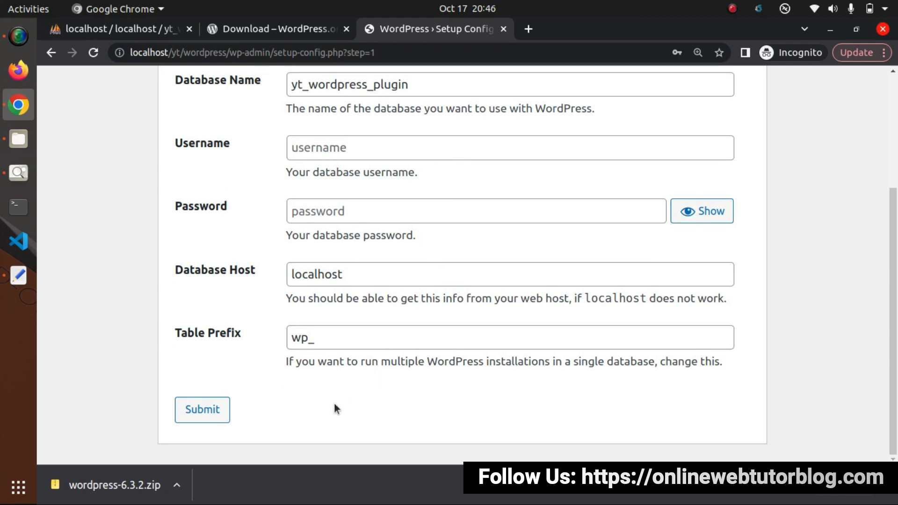
key("Return")
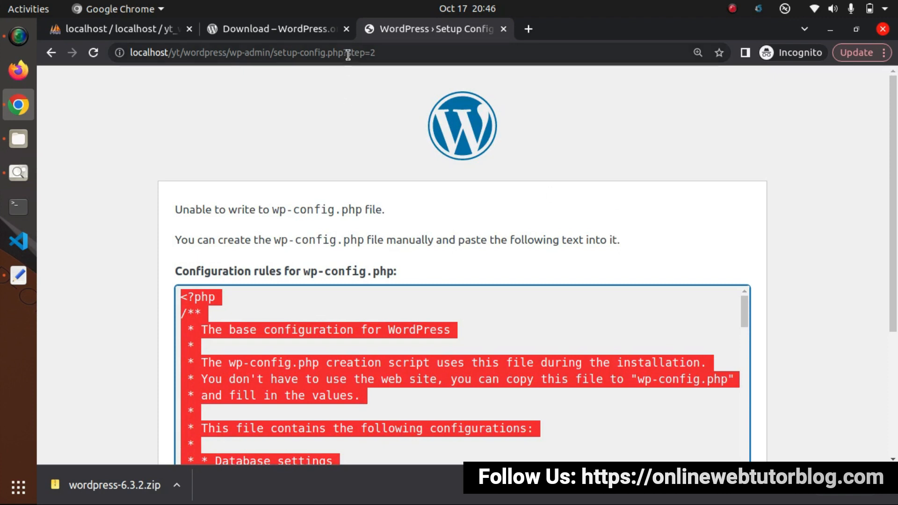
- Scroll through the generated wp-config.php text, then switch to the Files manager
scroll(747, 208, "down", 1)
scroll(747, 210, "down", 6)
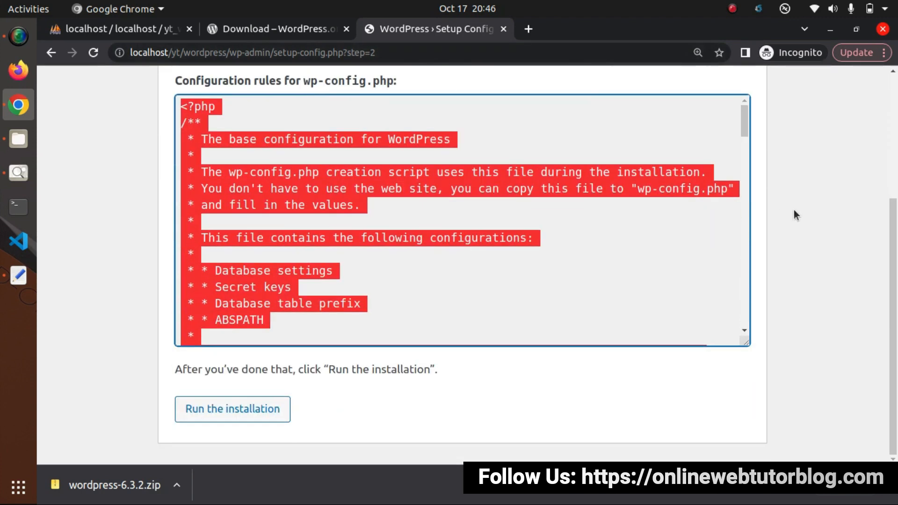
scroll(408, 231, "up", 6)
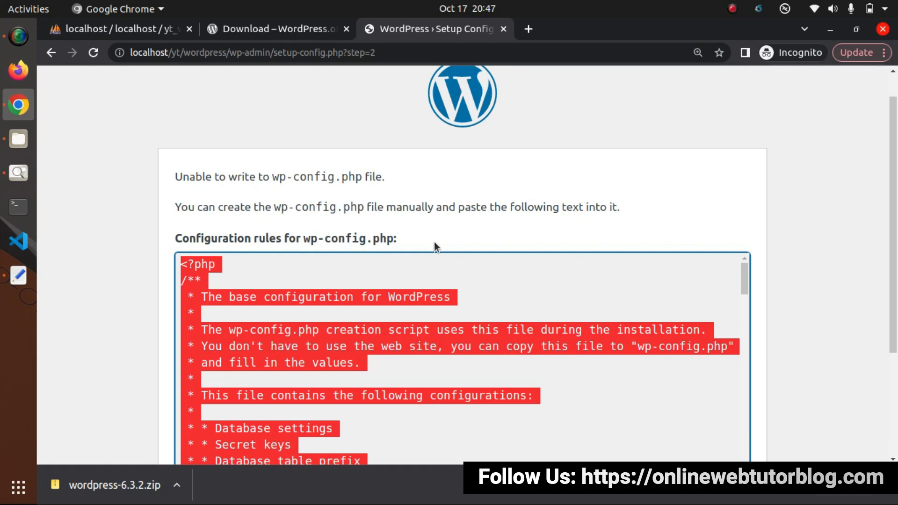
scroll(433, 242, "down", 2)
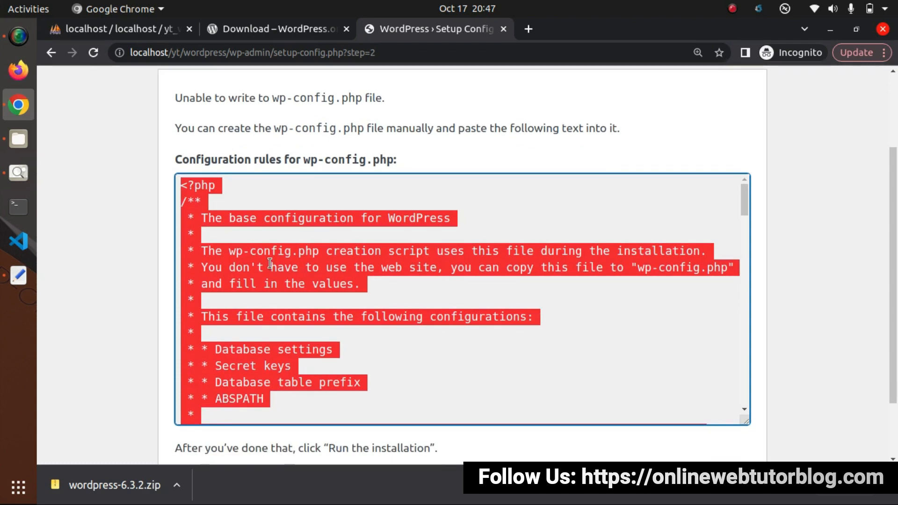
left_click(21, 144)
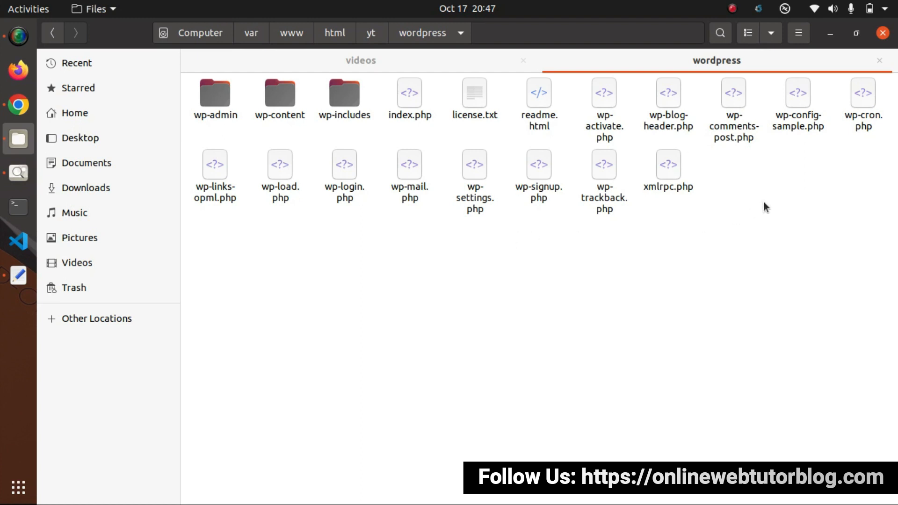
- From the yt folder, open the wordpress folder with Visual Studio Code
left_click(797, 100)
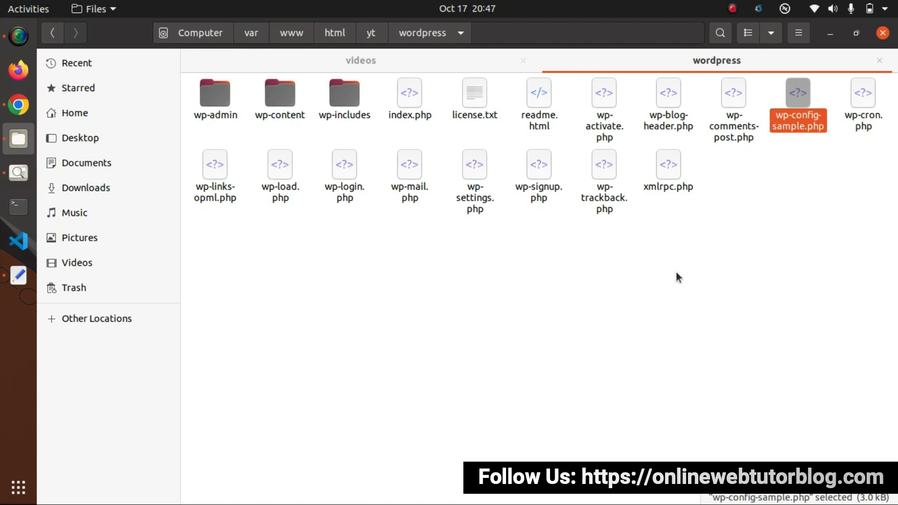
left_click(704, 244)
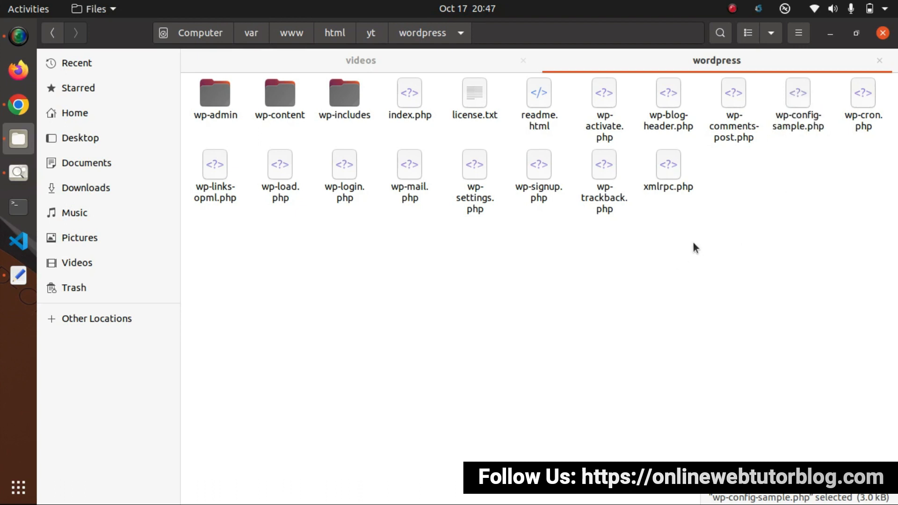
right_click(493, 244)
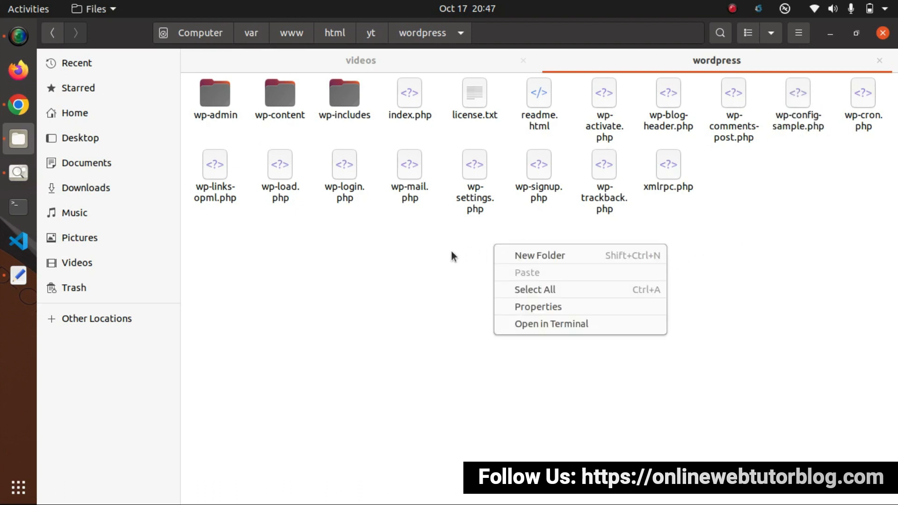
left_click(478, 244)
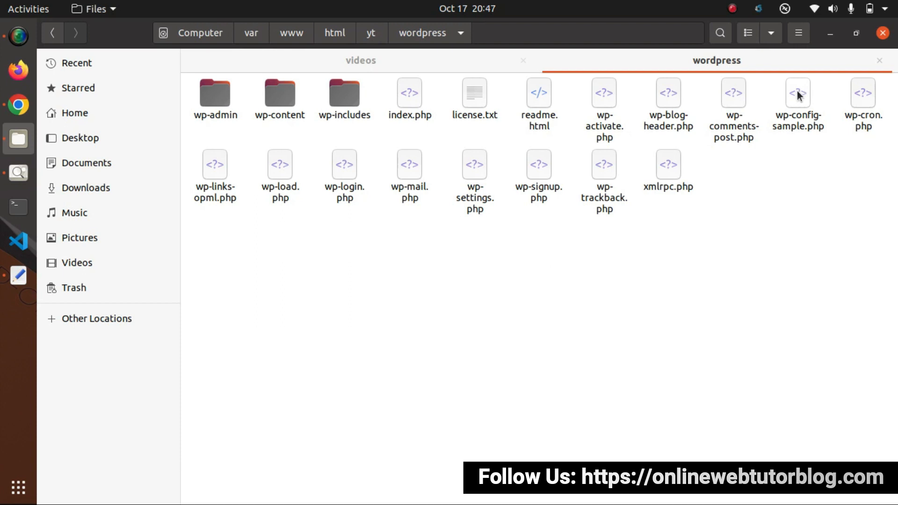
left_click(377, 41)
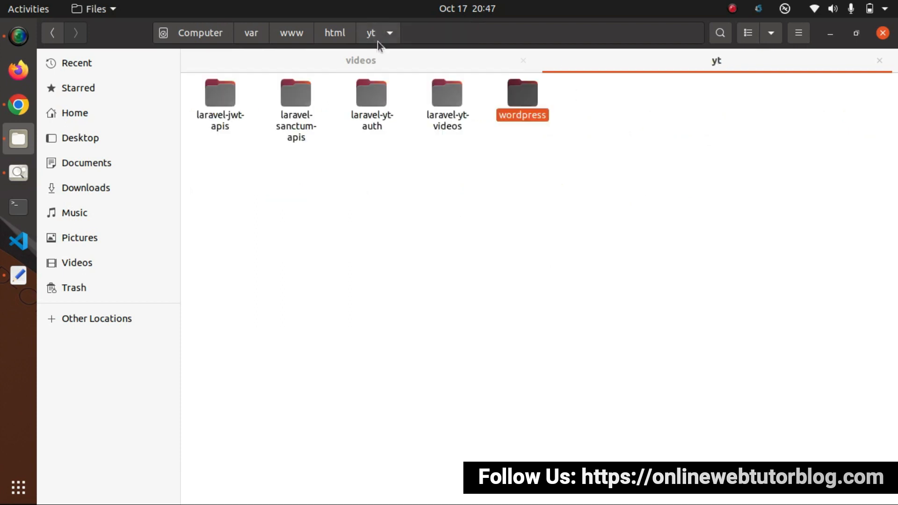
right_click(527, 96)
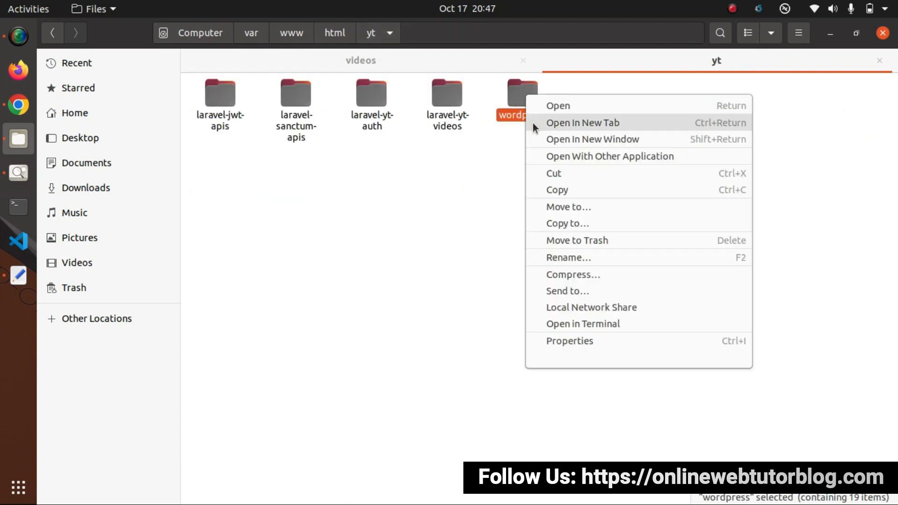
left_click(563, 158)
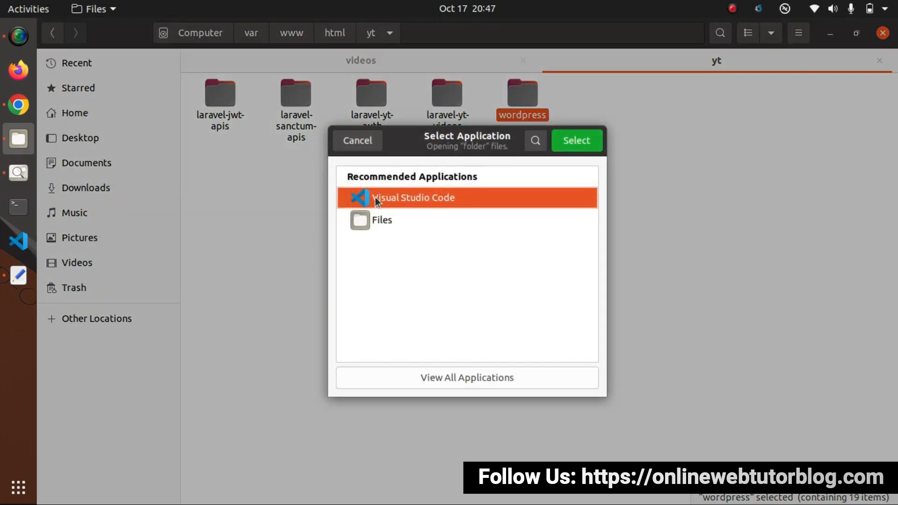
left_click(581, 143)
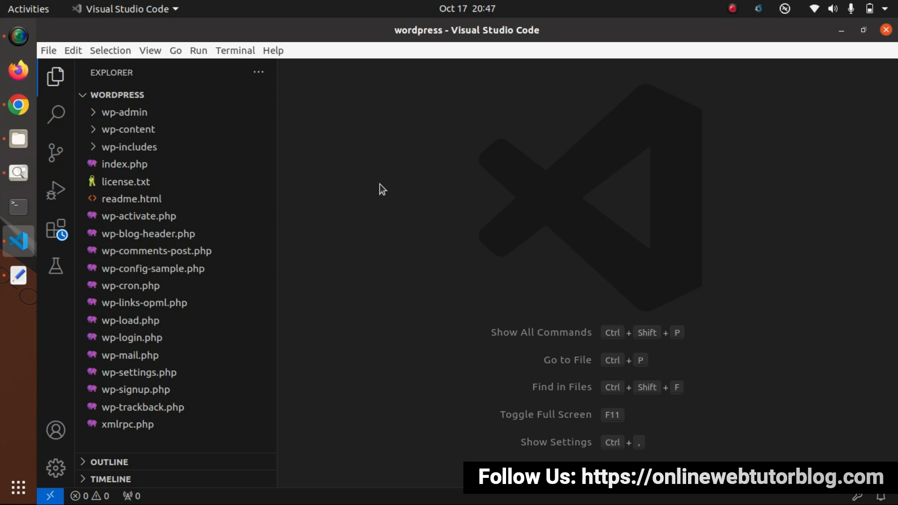
- Enlarge the VS Code interface and rename wp-config-sample.php to wp-config.php
key("ctrl+equal")
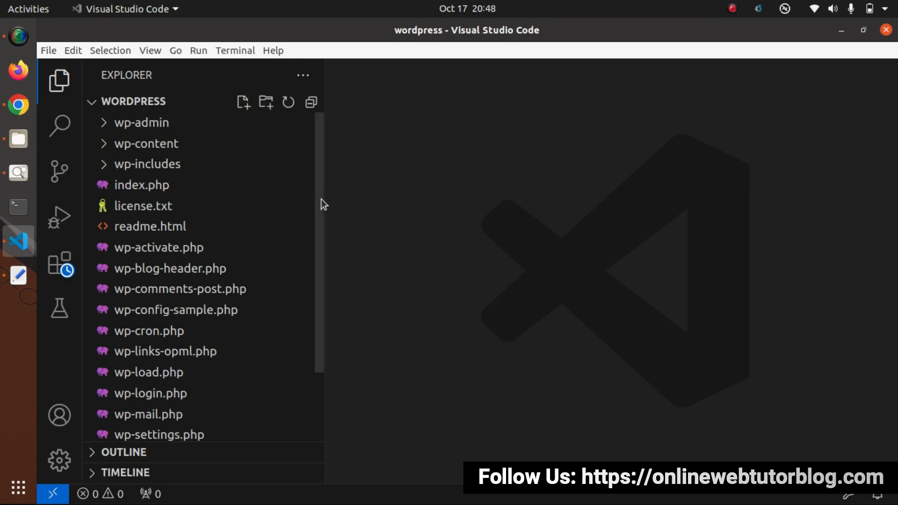
scroll(217, 256, "down", 2)
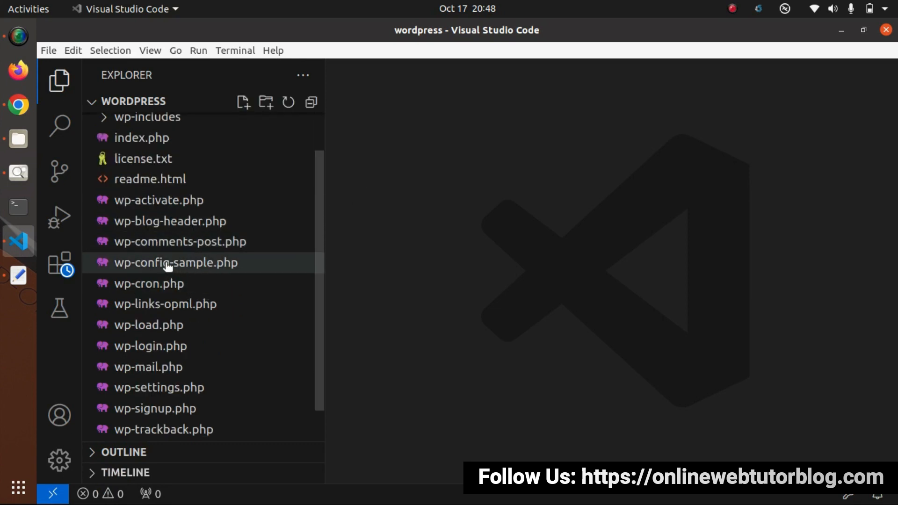
right_click(197, 265)
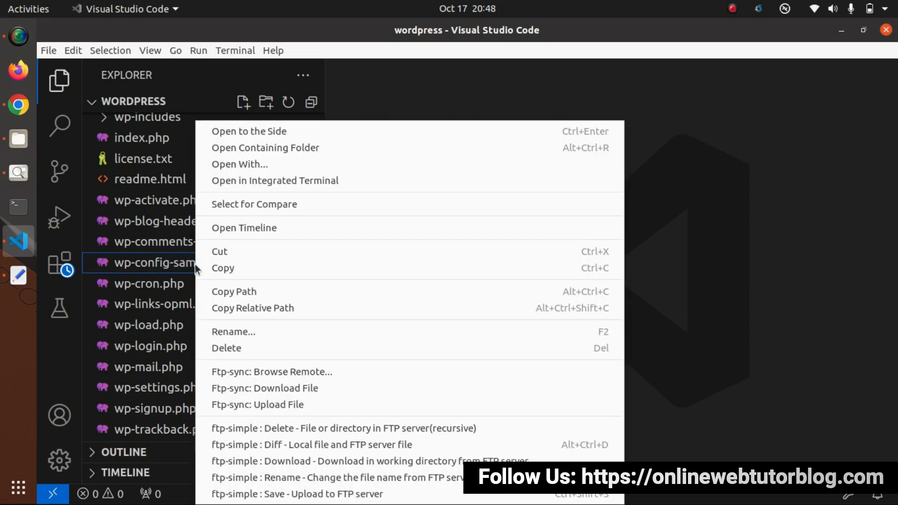
left_click(228, 331)
key("Right")
key("BackSpace")
key("BackSpace")
key("BackSpace")
key("BackSpace")
key("BackSpace")
key("BackSpace")
key("BackSpace")
key("Return")
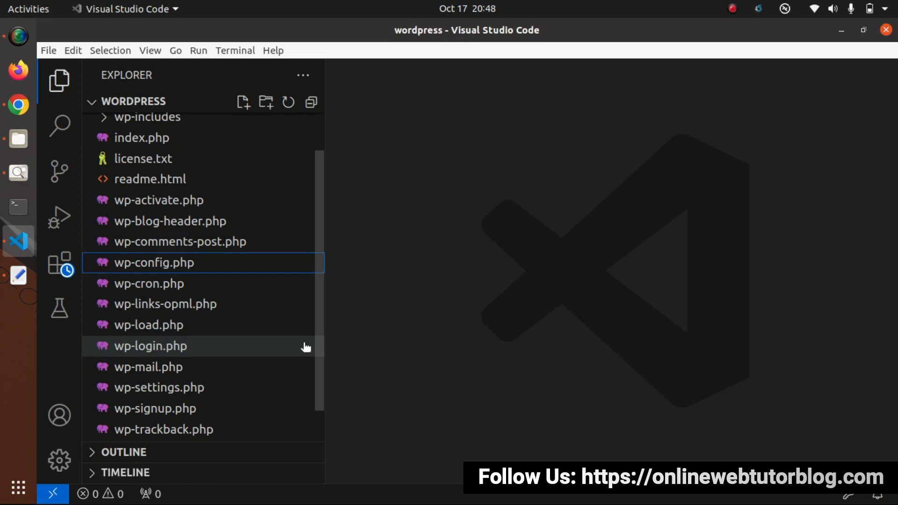
- Replace wp-config.php's contents with the configuration text copied from the installer page
left_click(234, 264)
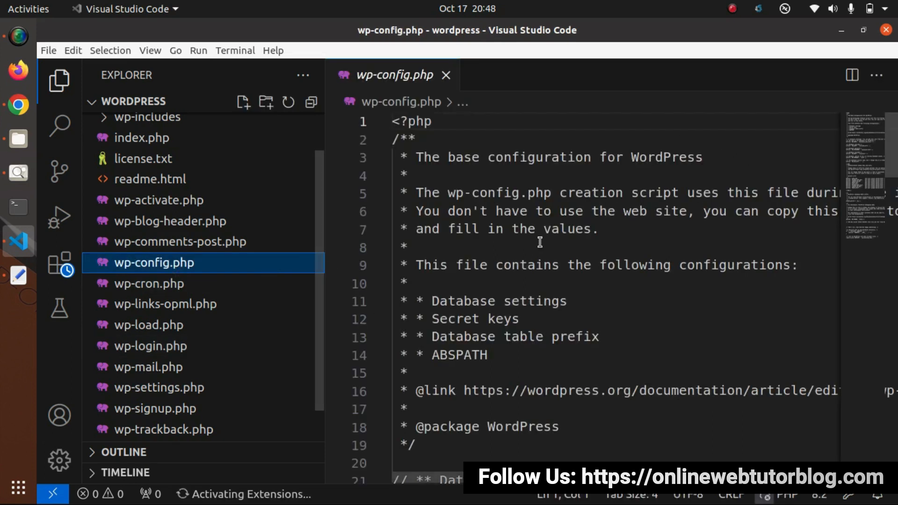
left_click(540, 242)
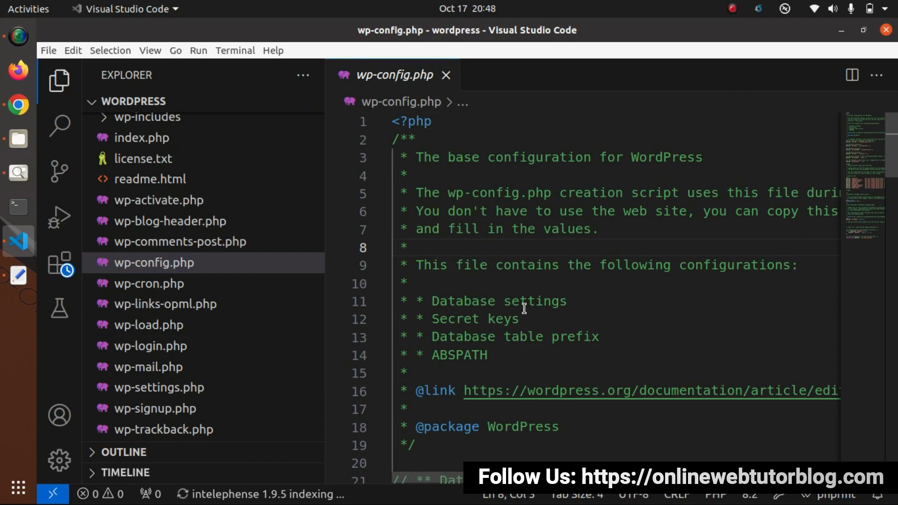
key("ctrl+a")
key("Delete")
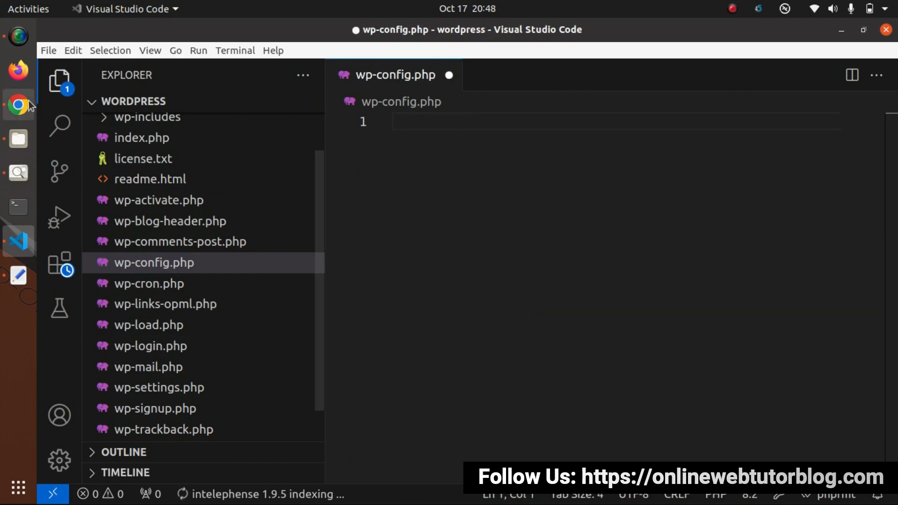
left_click(29, 100)
key("ctrl+c")
left_click(18, 241)
key("ctrl+v")
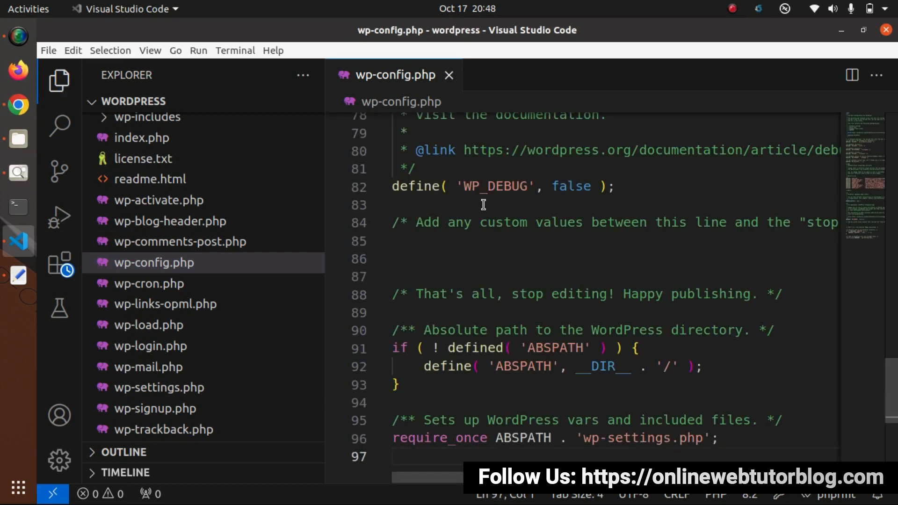
scroll(597, 230, "up", 7)
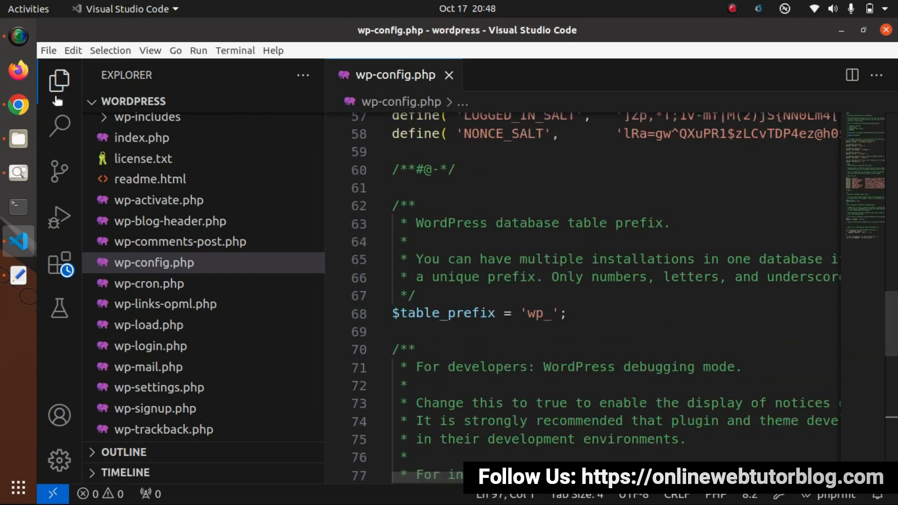
- Run the installation and set the site title to LMS Web Tutor
left_click(19, 105)
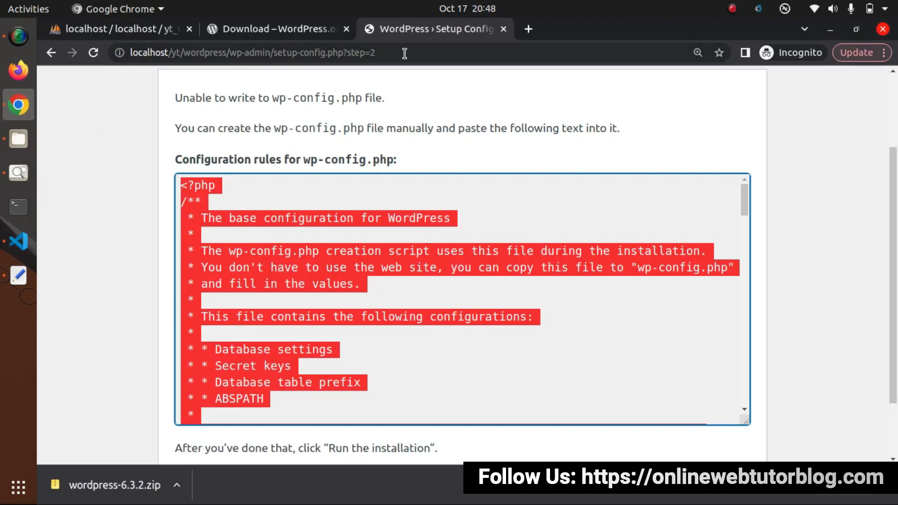
scroll(103, 361, "down", 2)
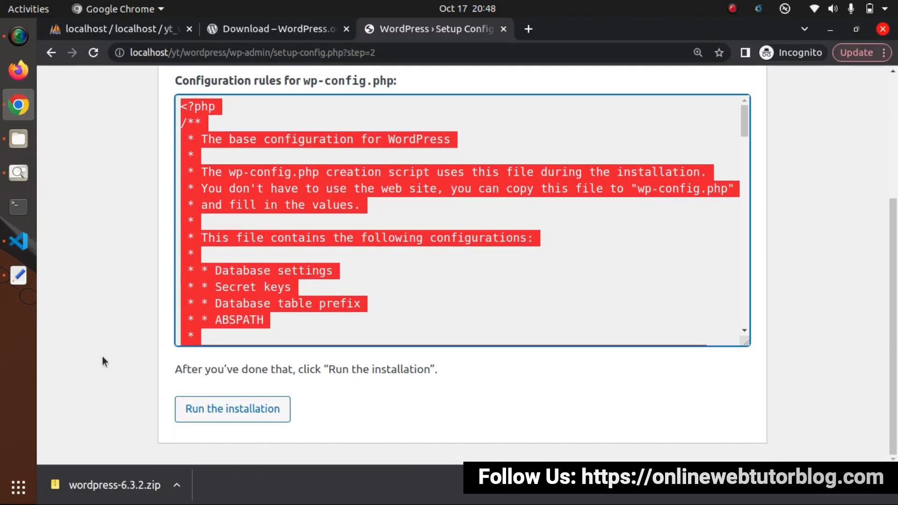
left_click(234, 417)
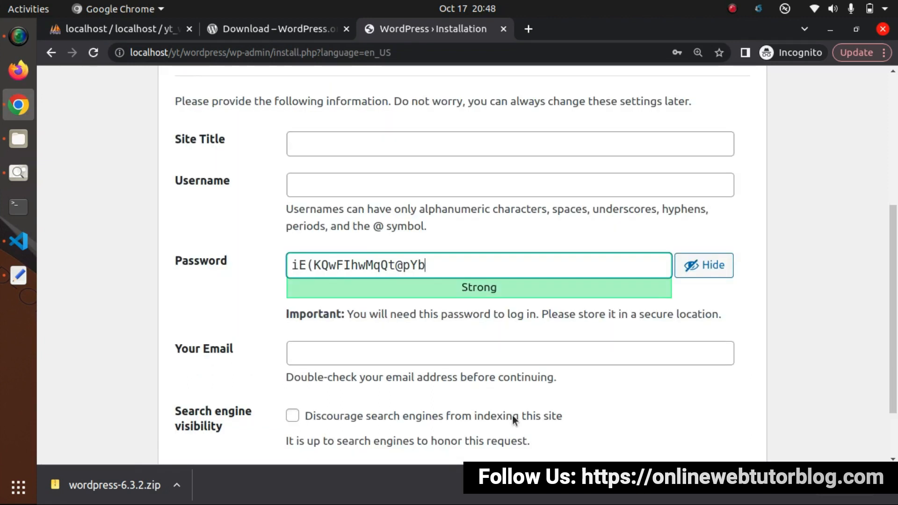
scroll(786, 341, "up", 5)
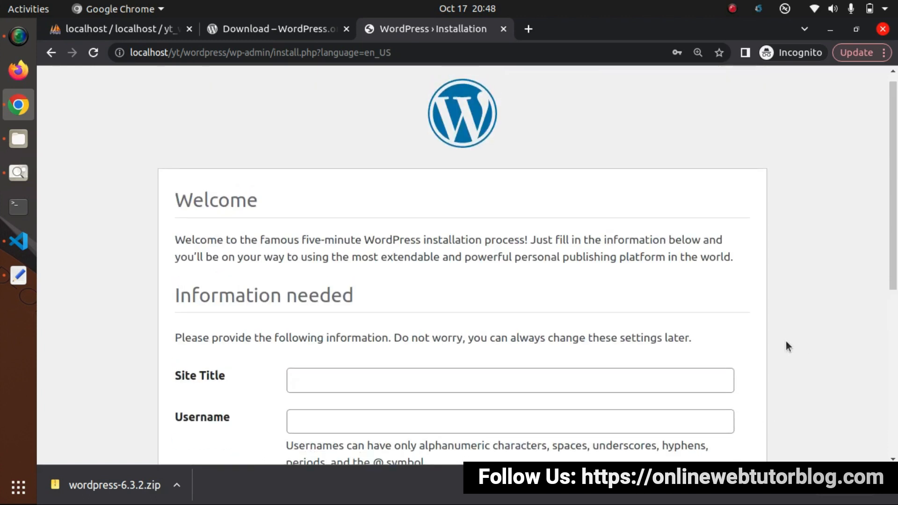
scroll(695, 346, "down", 4)
scroll(694, 346, "down", 2)
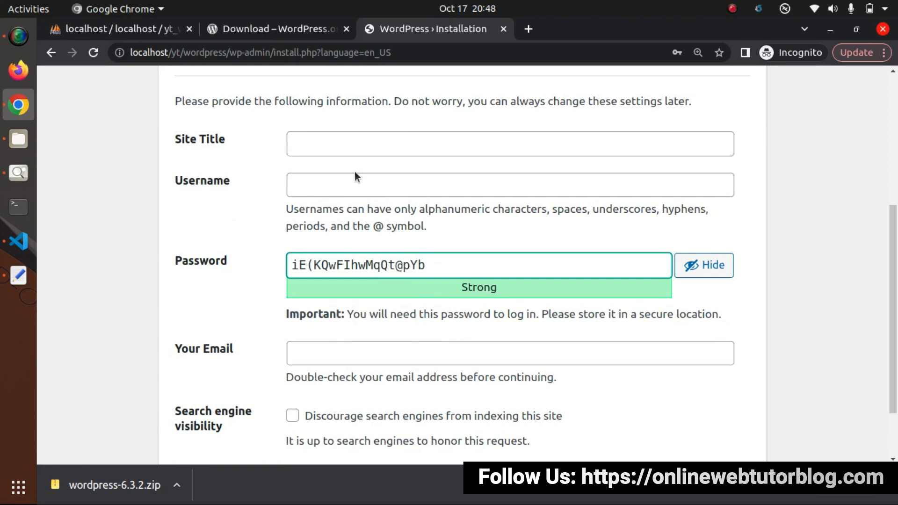
scroll(281, 299, "down", 3)
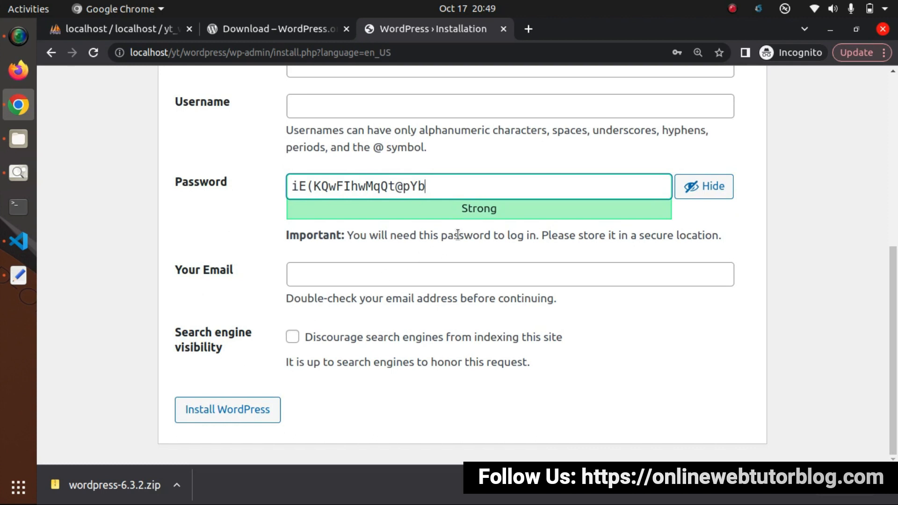
scroll(458, 235, "up", 3)
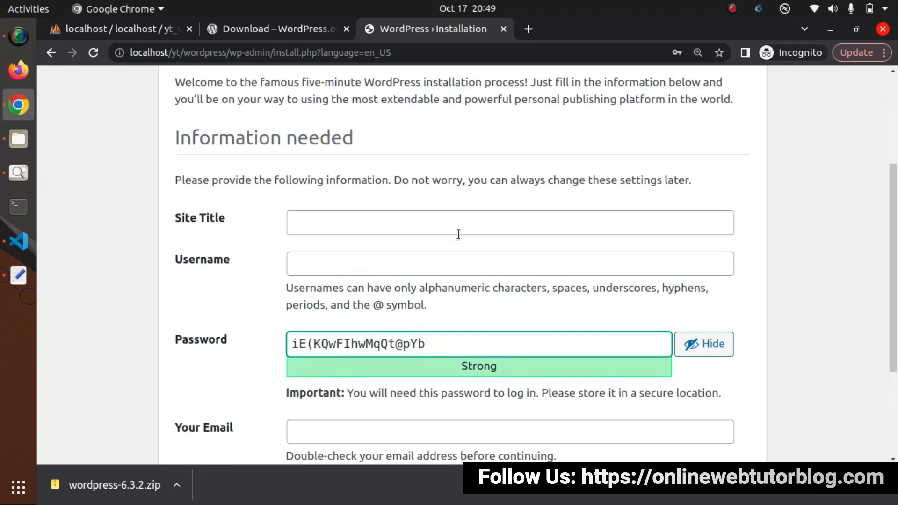
left_click(405, 226)
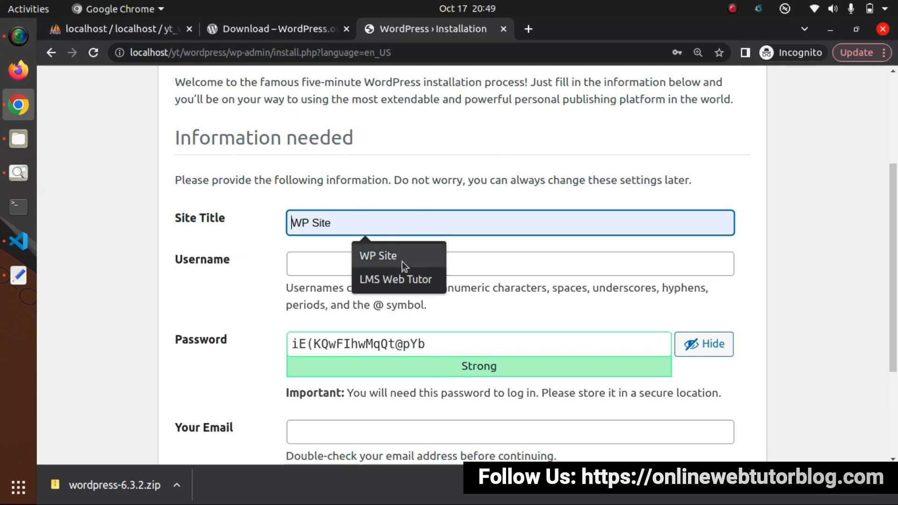
left_click(399, 279)
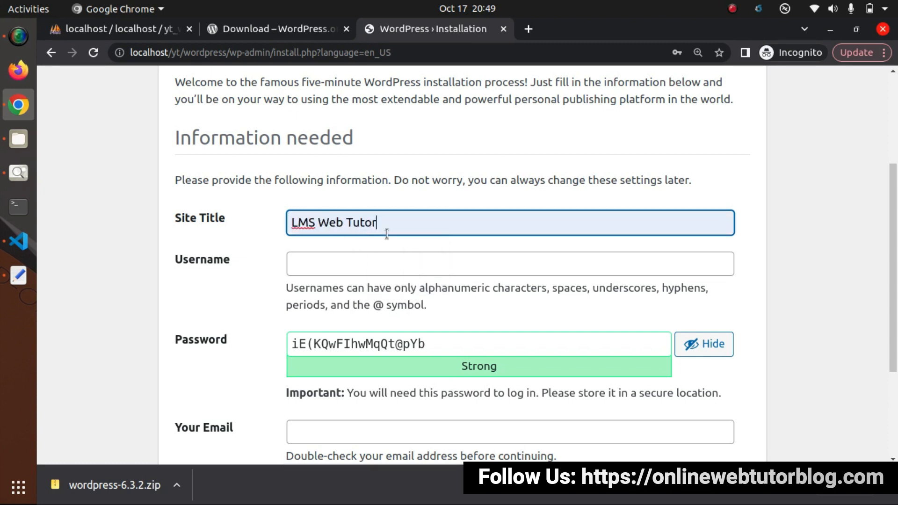
scroll(361, 252, "down", 3)
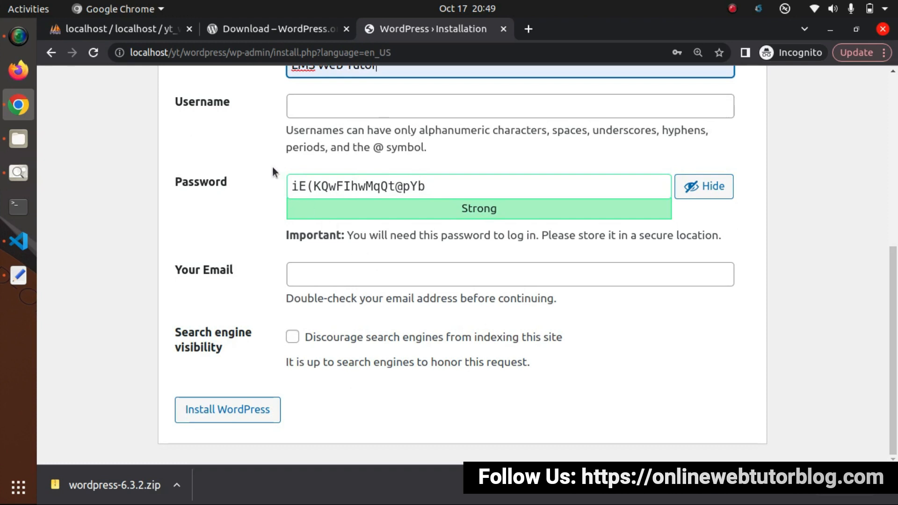
- Set the username to admin with a weak password, confirming its use
left_click(339, 109)
type("admin")
left_click(401, 181)
left_click_drag(401, 182, 273, 187)
type("admin")
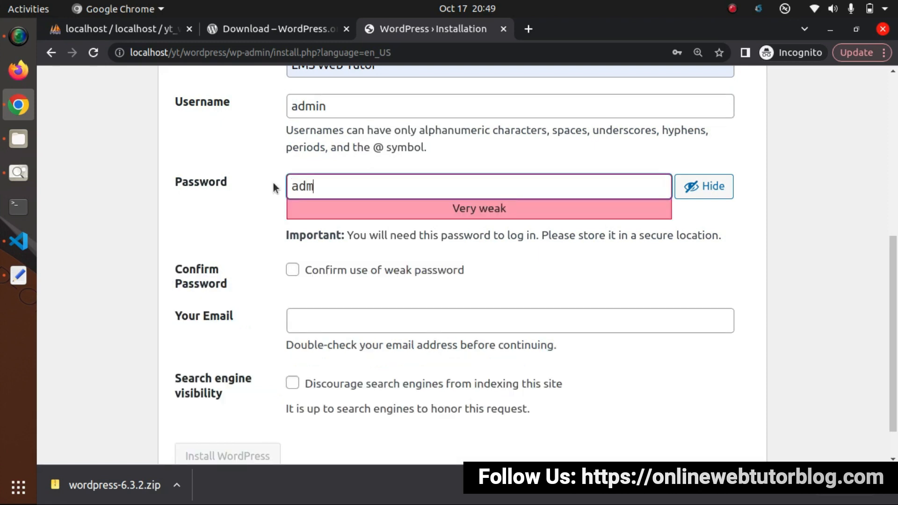
left_click(260, 195)
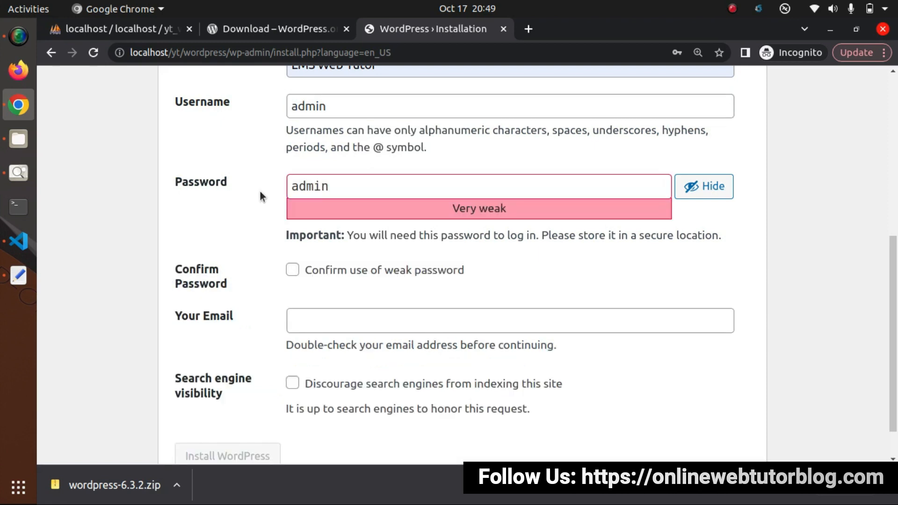
left_click(292, 271)
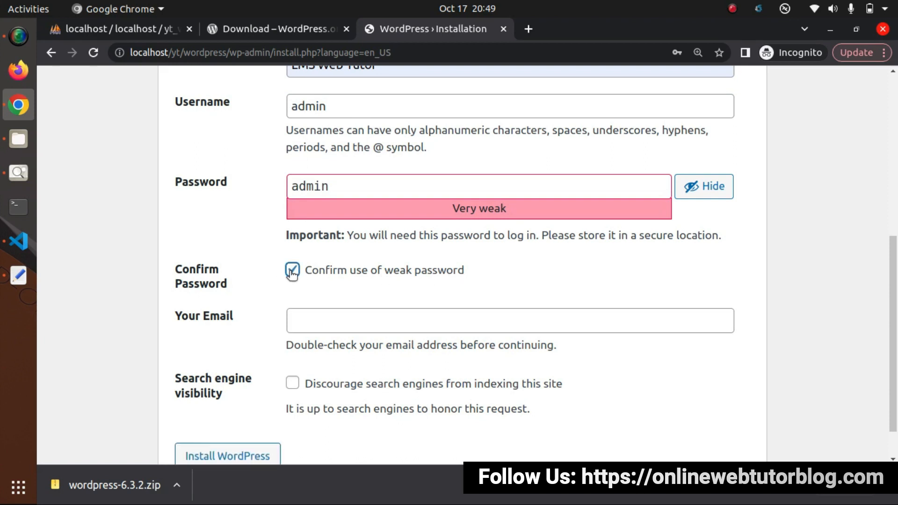
- Fill in the admin e-mail from saved suggestions, discourage search engine indexing, and install WordPress
left_click(333, 322)
left_click(362, 354)
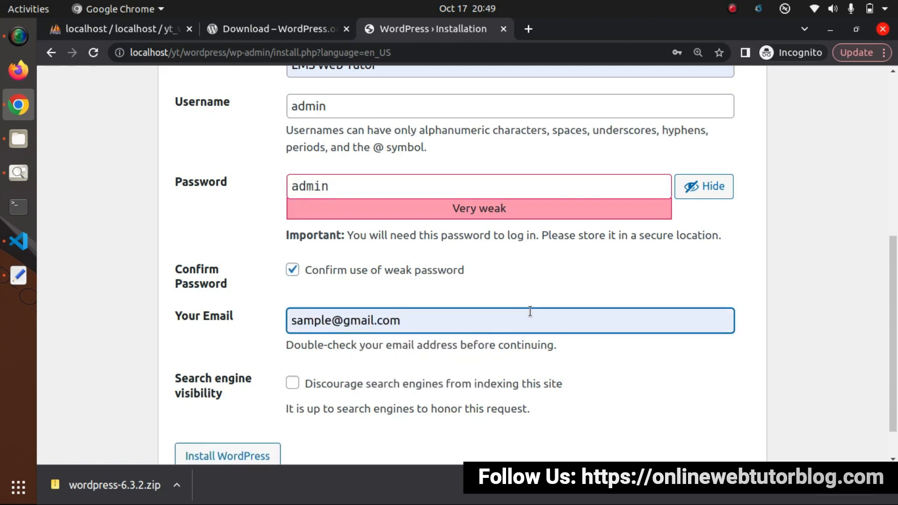
scroll(461, 348, "down", 2)
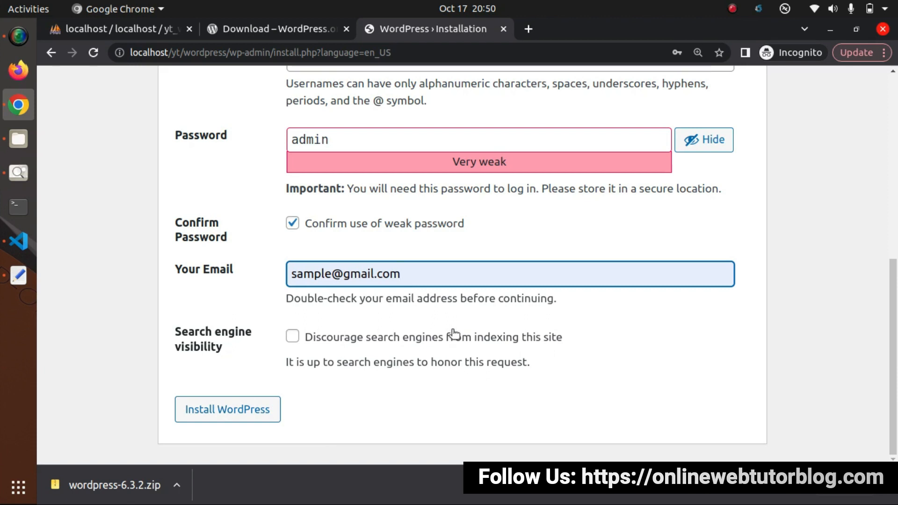
left_click(293, 336)
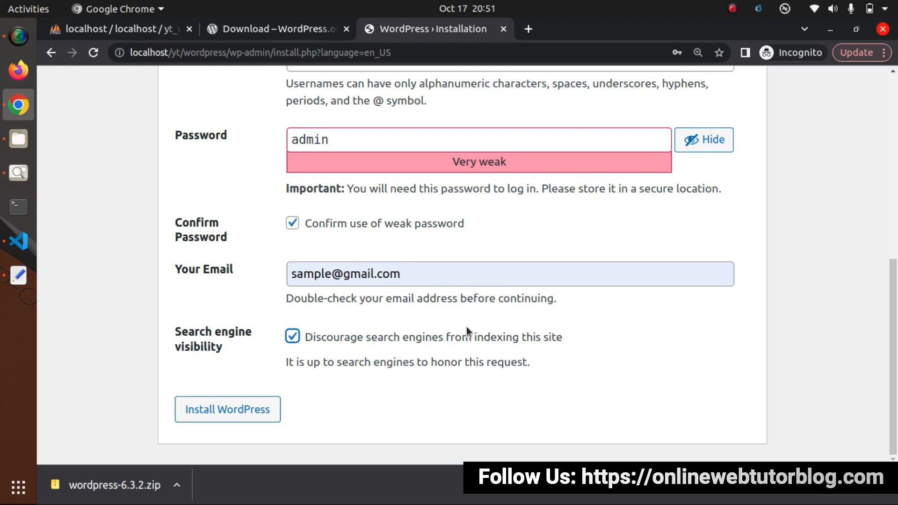
left_click(359, 370)
left_click(249, 410)
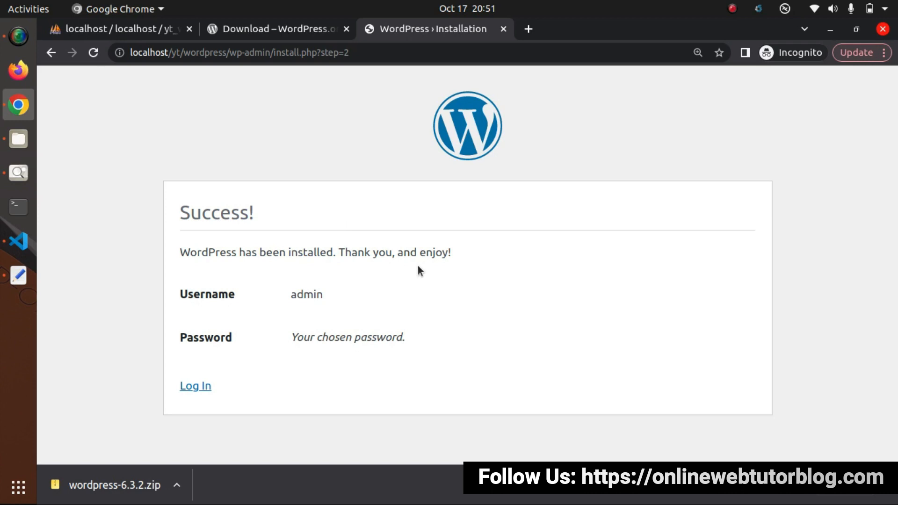
- Log in to LMS Web Tutor on wp-login.php with the administrator username and password
left_click(200, 387)
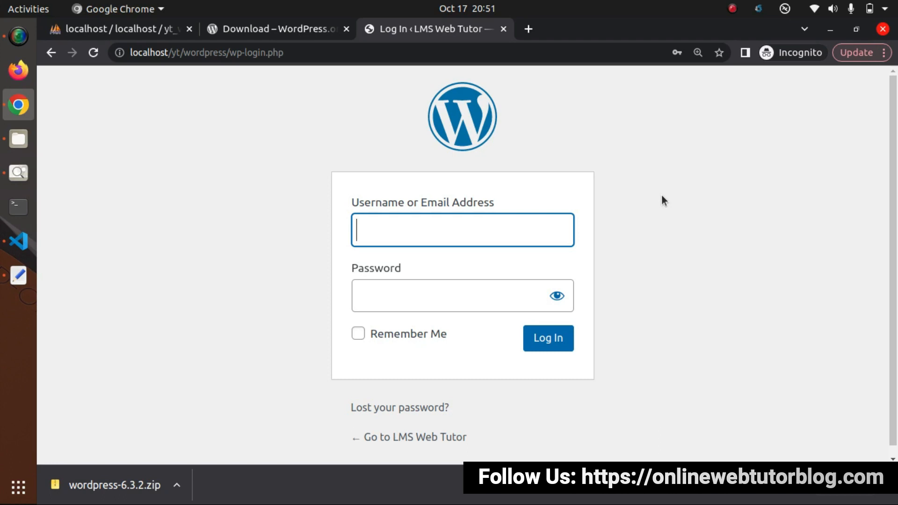
type("admin")
key("Tab")
type("admin")
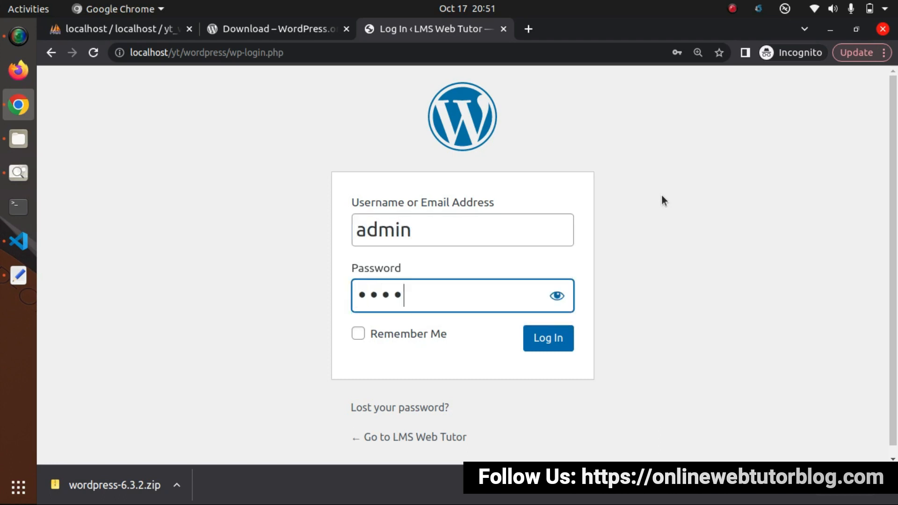
left_click(571, 338)
key("ctrl+plus")
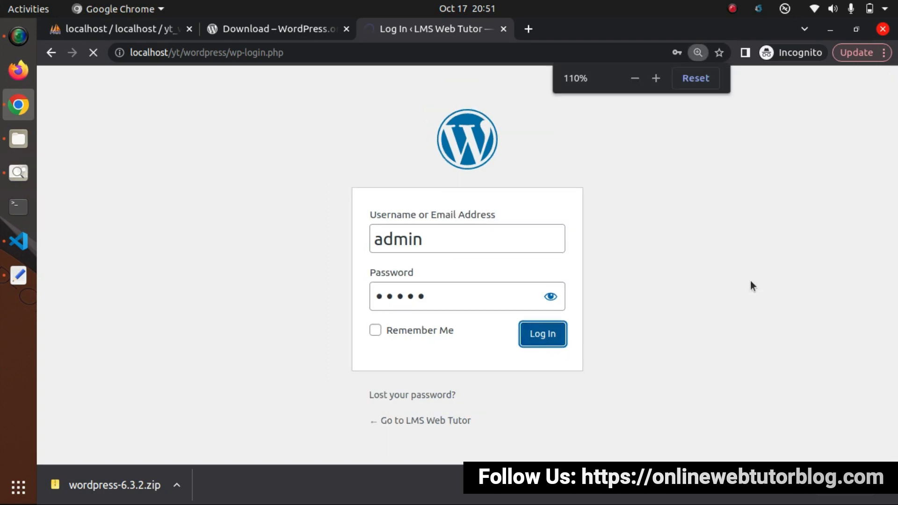
key("ctrl+minus")
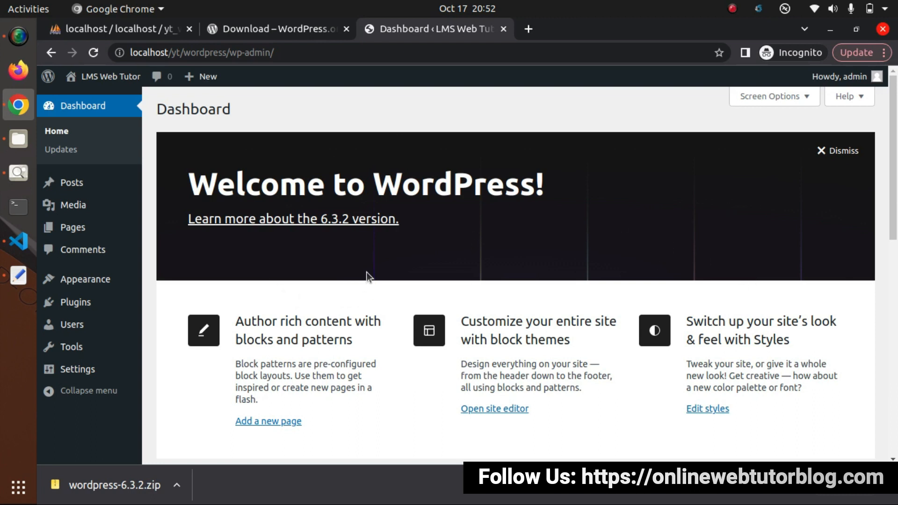
- Open the LMS Web Tutor front page in a new browser tab
mouse_move(108, 77)
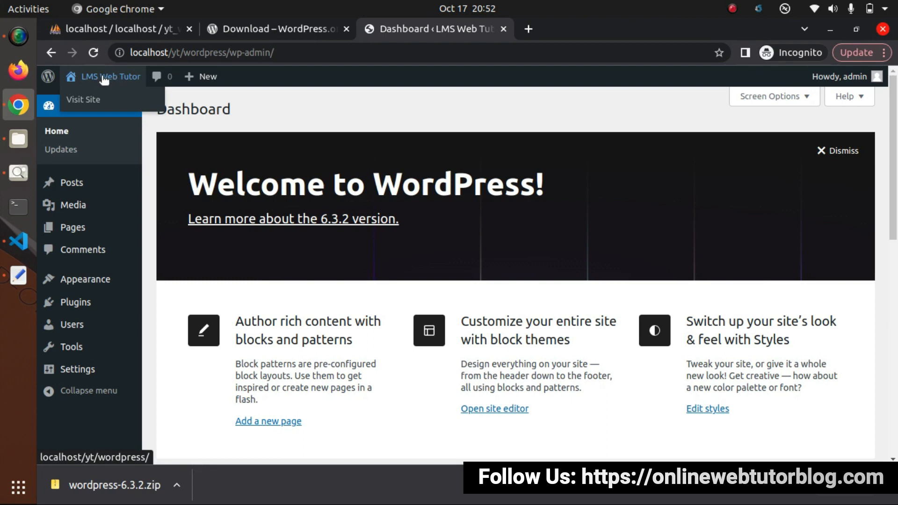
right_click(88, 102)
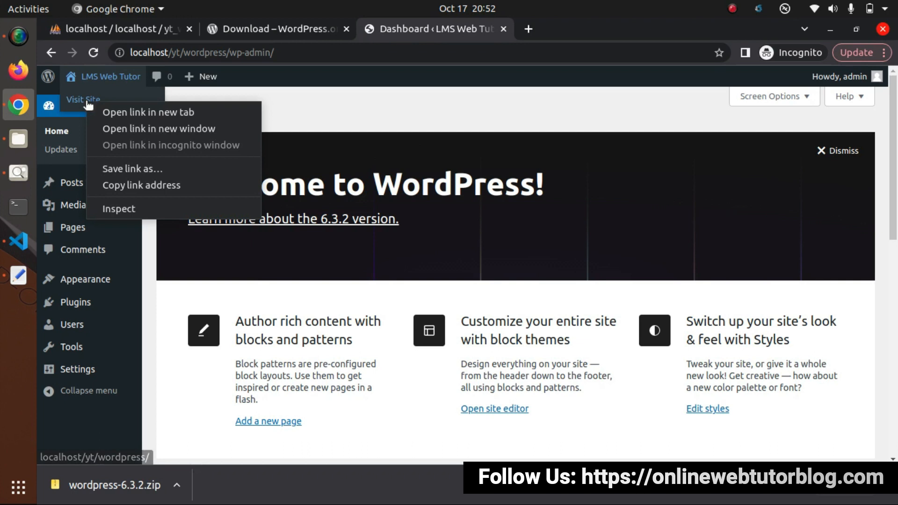
left_click(176, 112)
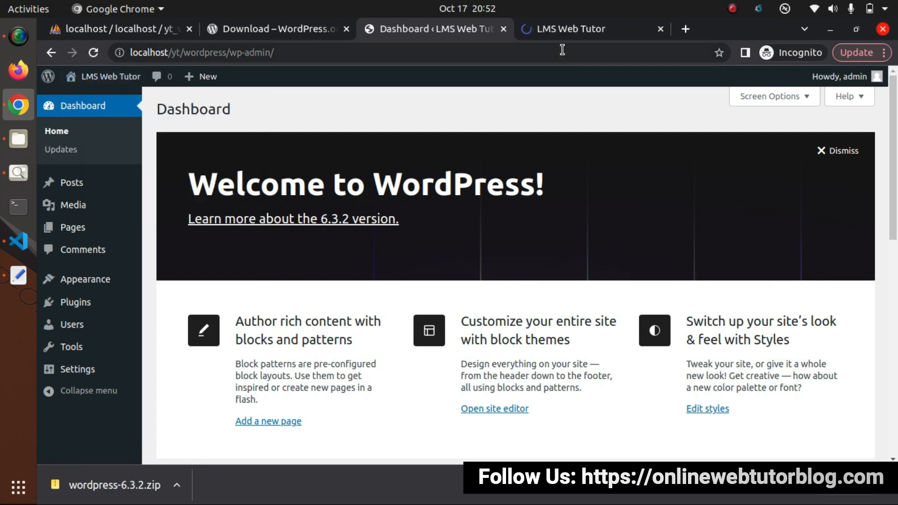
- Look over the front page, then return to the dashboard and open the Posts list
left_click(569, 35)
scroll(385, 312, "down", 10)
scroll(385, 311, "up", 10)
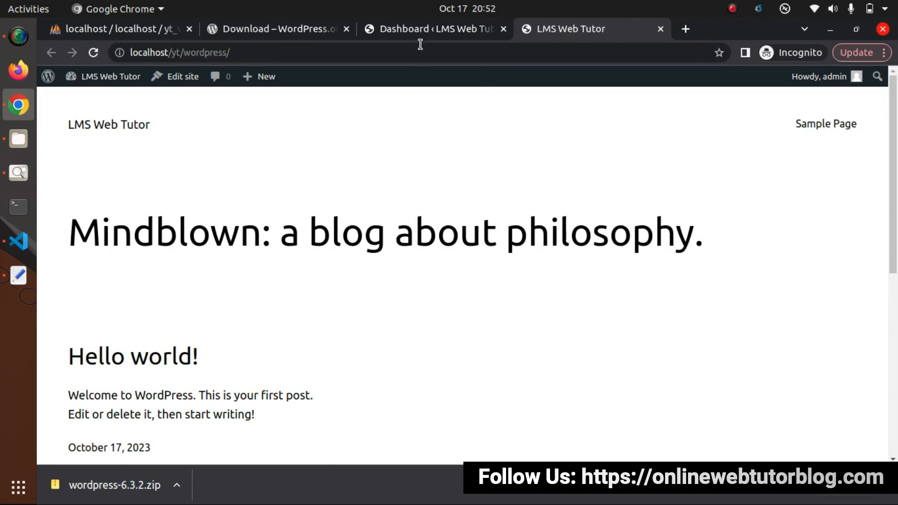
left_click(435, 28)
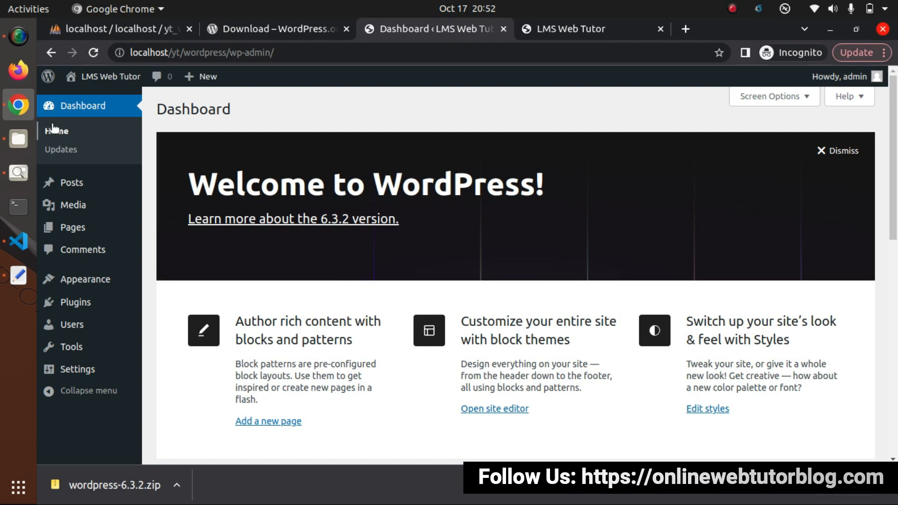
left_click(72, 183)
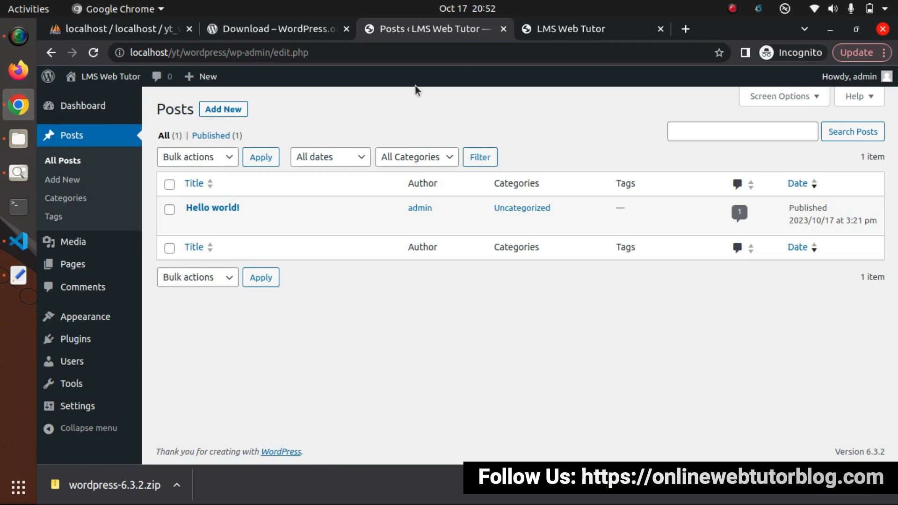
left_click(548, 31)
scroll(309, 290, "down", 3)
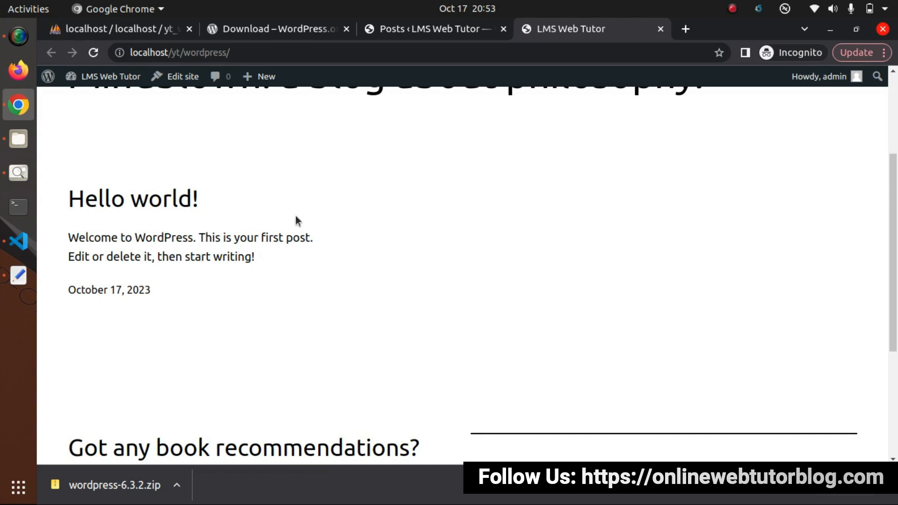
left_click(419, 30)
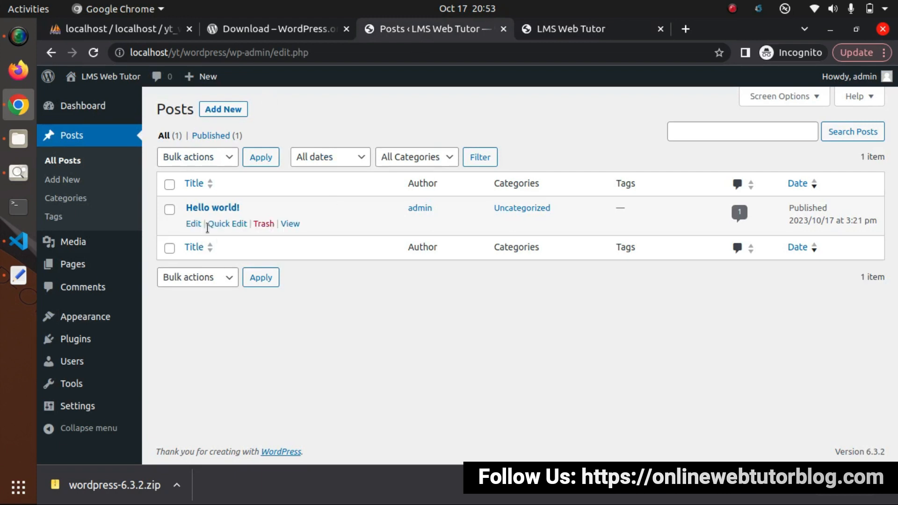
left_click(574, 28)
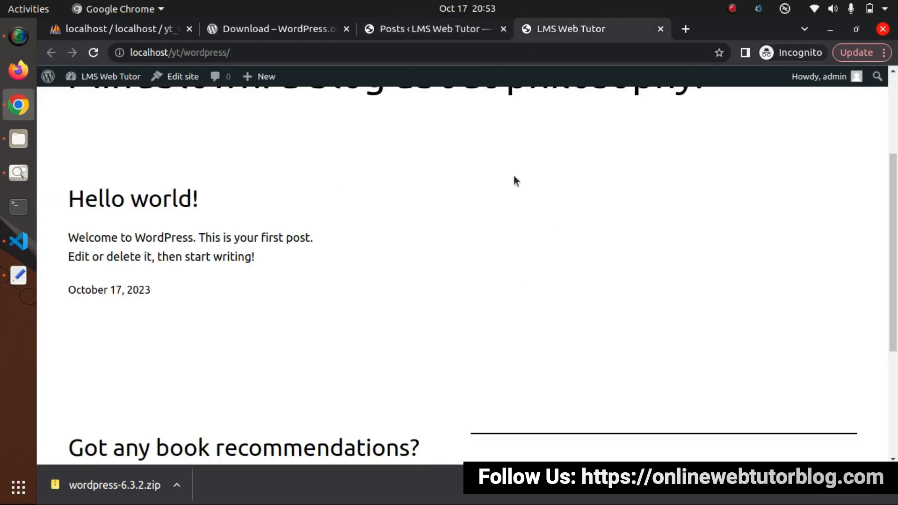
left_click(468, 34)
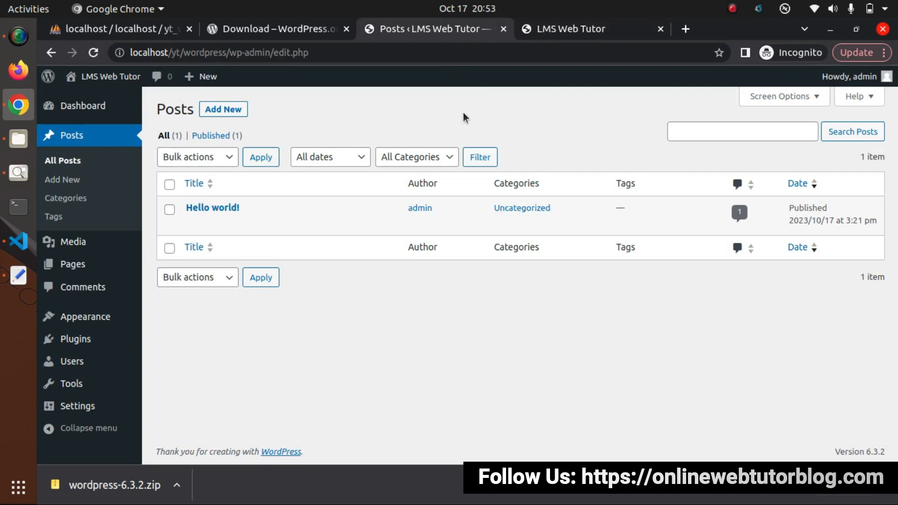
mouse_move(293, 224)
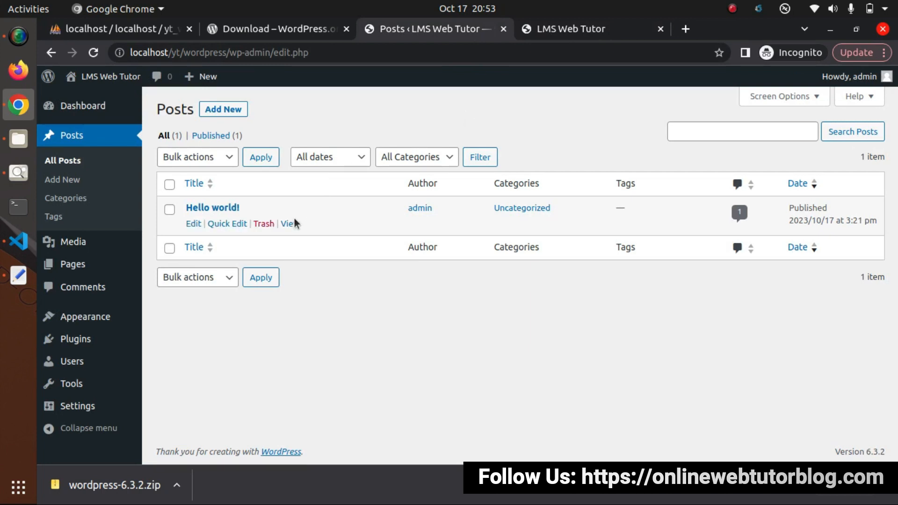
left_click(547, 29)
left_click(428, 29)
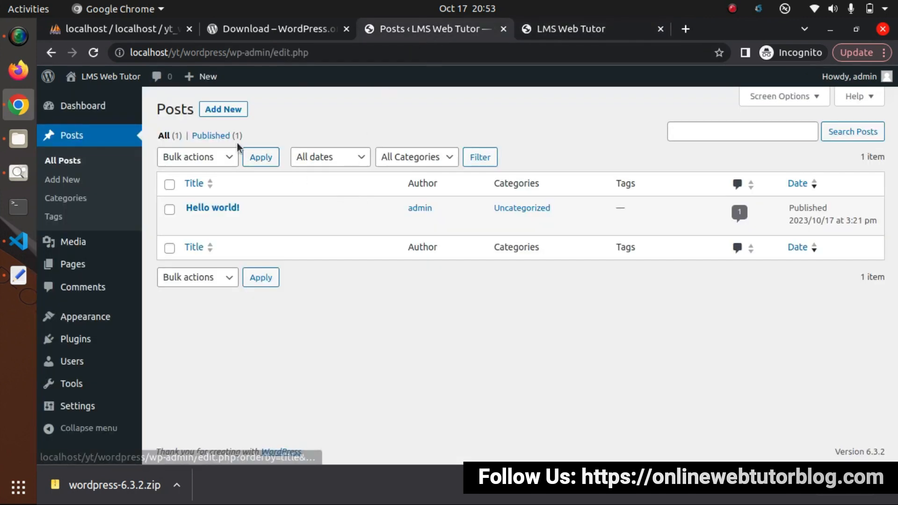
- Start a new post titled 'Sample Post 2'
left_click(223, 109)
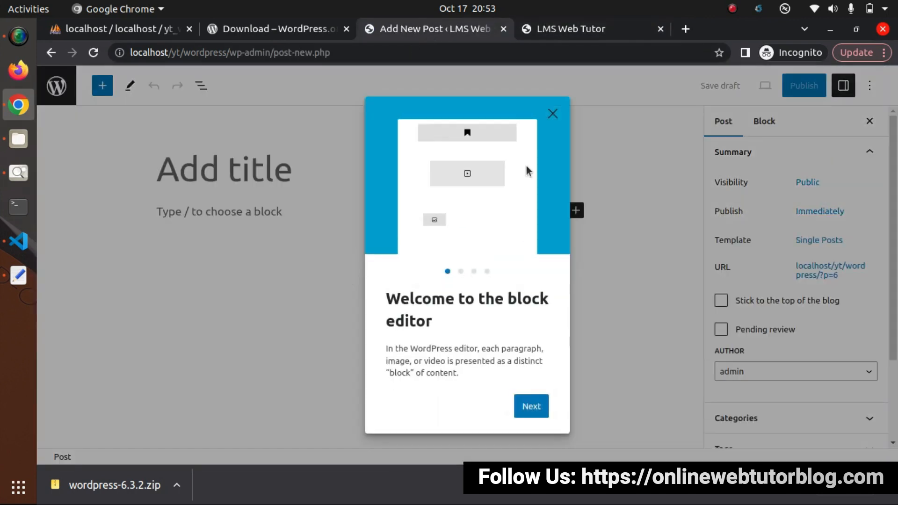
left_click(551, 114)
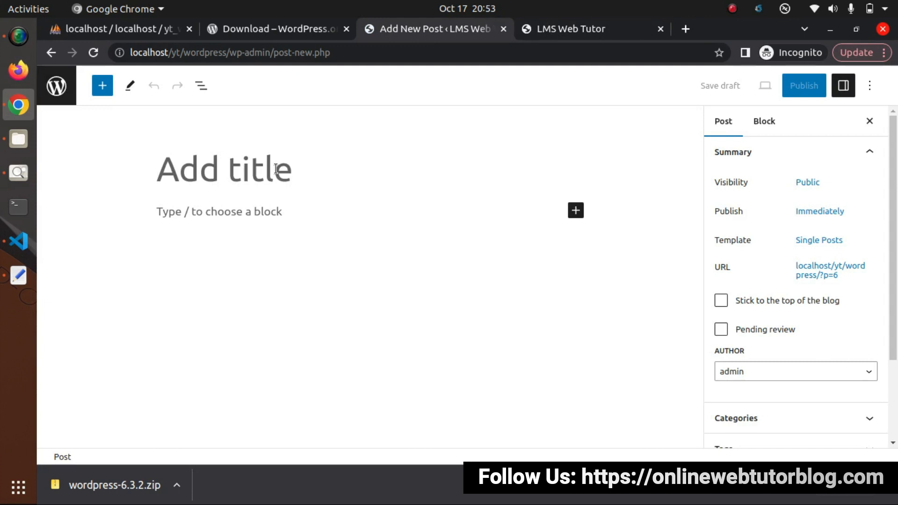
type("SAmpl")
key("BackSpace")
key("BackSpace")
key("BackSpace")
key("BackSpace")
type("ample Pst")
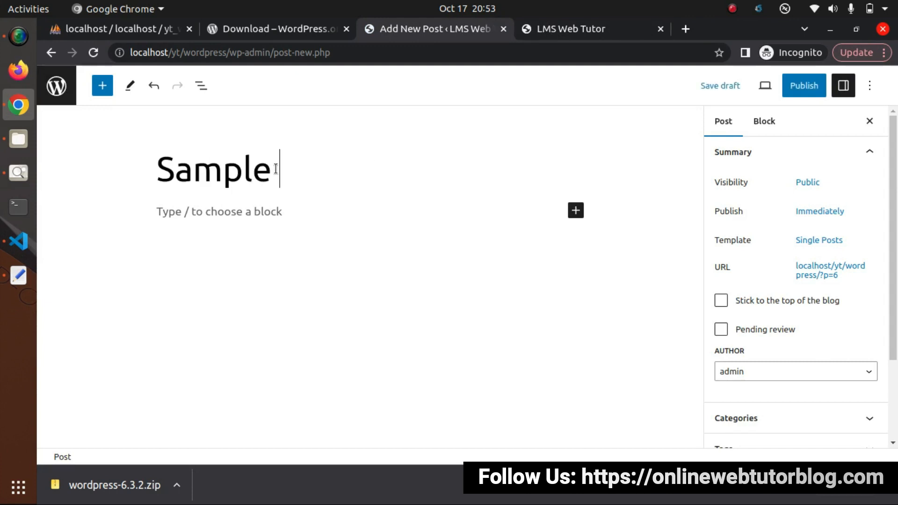
key("BackSpace")
key("BackSpace")
type("ost ")
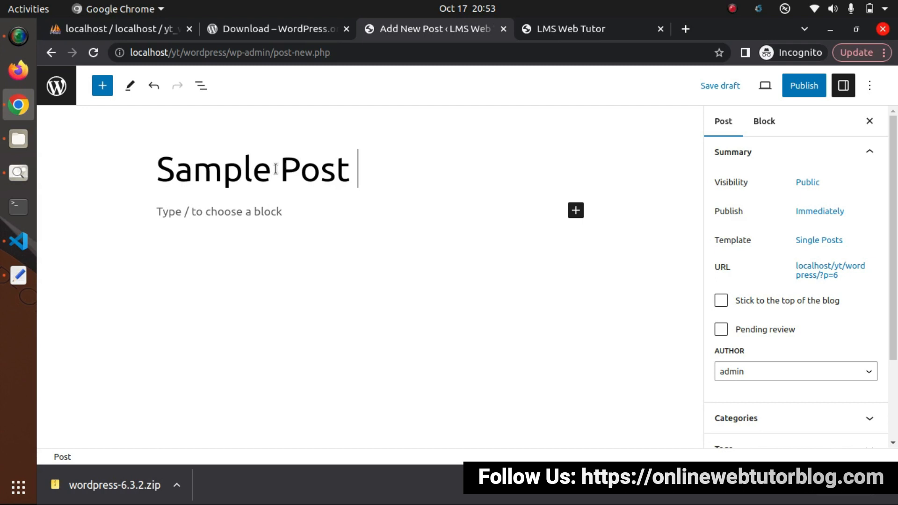
type("2")
- Write 'Dummy contents' in the body and paste in the Hello world! welcome paragraph
left_click(262, 218)
type("Dummy")
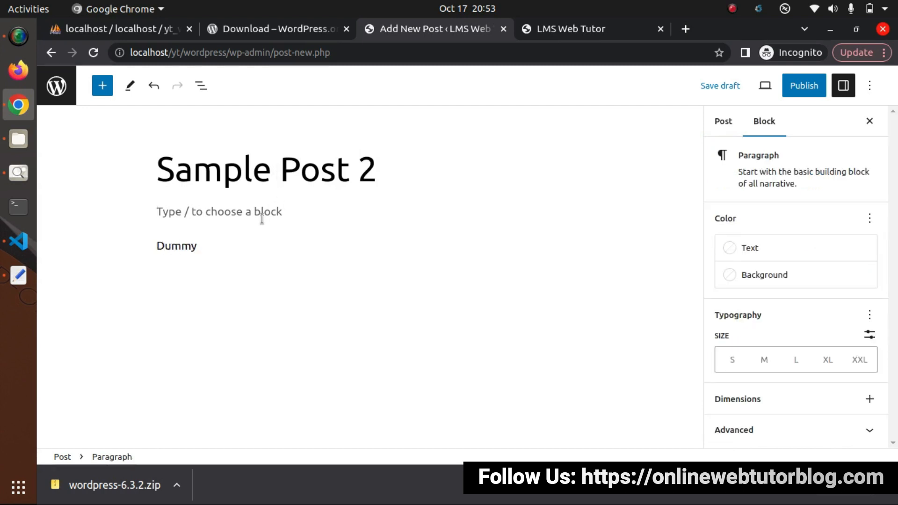
type(" contents")
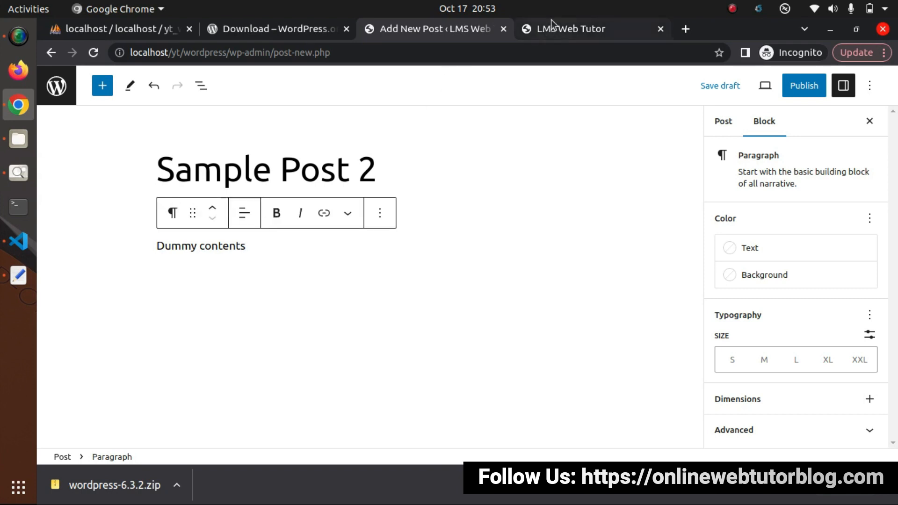
left_click(551, 21)
left_click(125, 208)
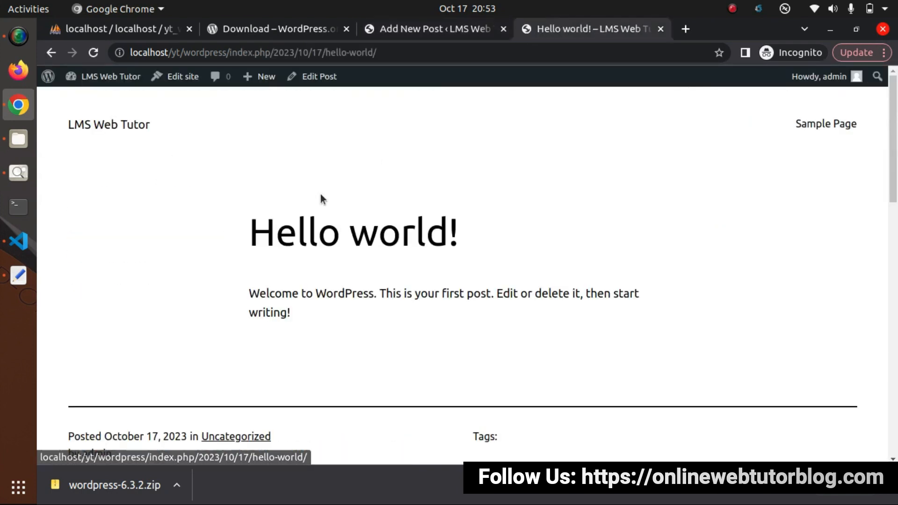
triple_click(331, 293)
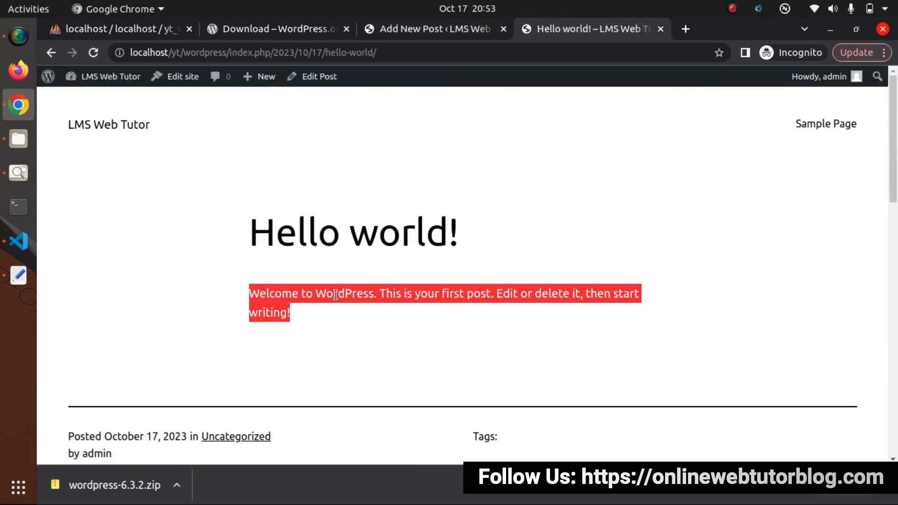
left_click(430, 28)
key("ctrl+v")
key("ctrl+v")
key("ctrl+v")
key("ctrl+v")
key("ctrl+v")
key("ctrl+v")
key("ctrl+v")
key("ctrl+v")
key("ctrl+v")
key("ctrl+v")
key("ctrl+v")
key("ctrl+v")
key("ctrl+v")
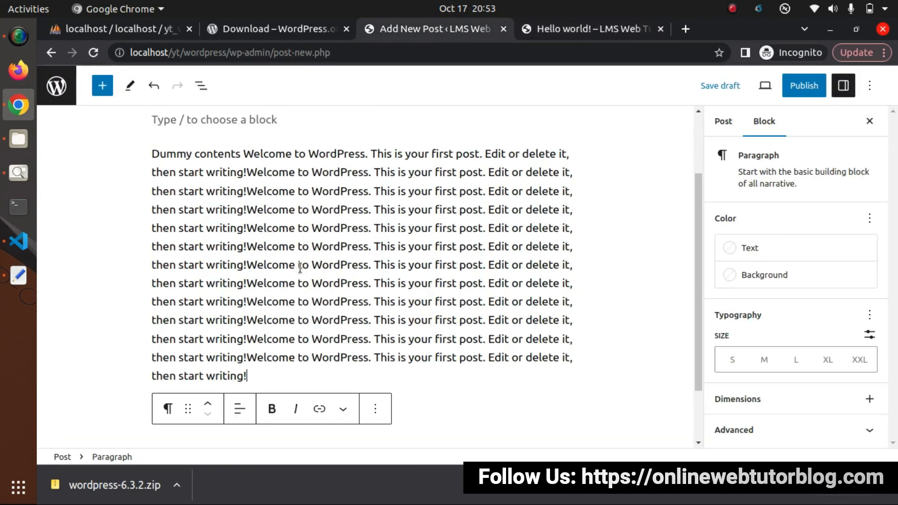
- Publish Sample Post 2 and confirm the publish
scroll(381, 241, "up", 3)
left_click(379, 168)
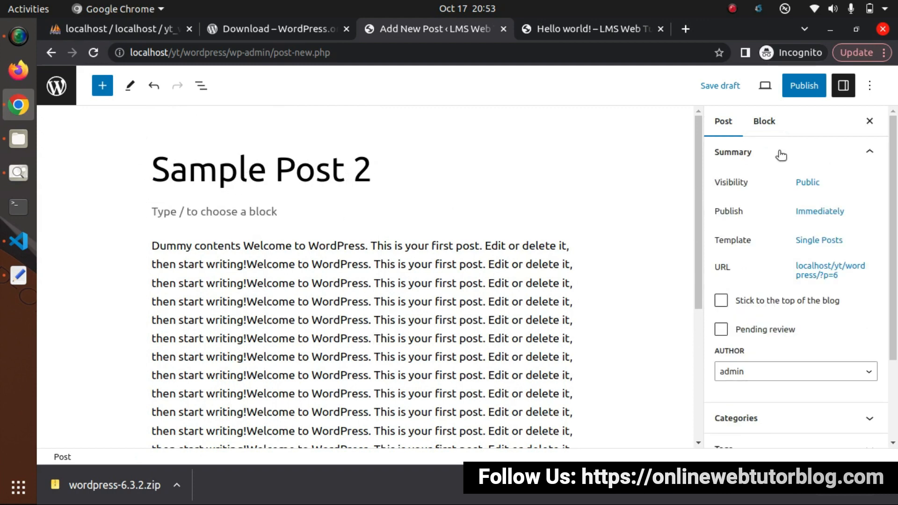
left_click(805, 88)
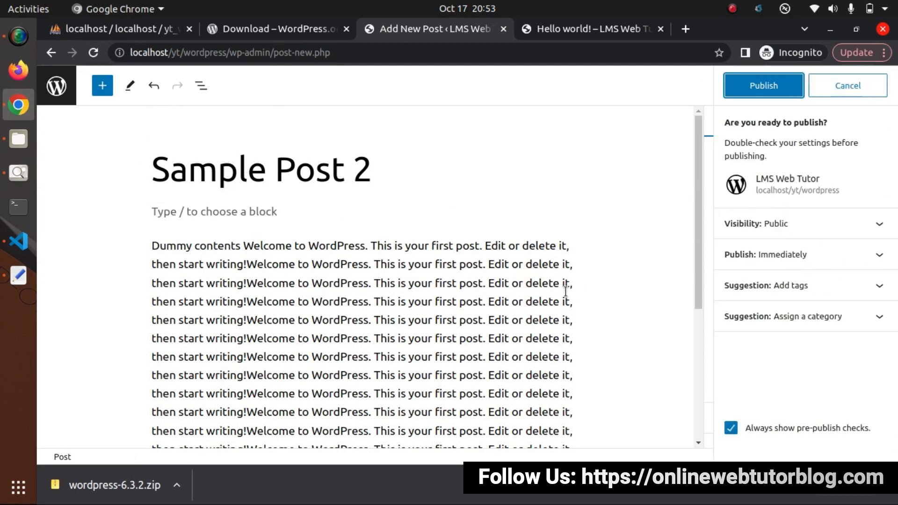
left_click(770, 93)
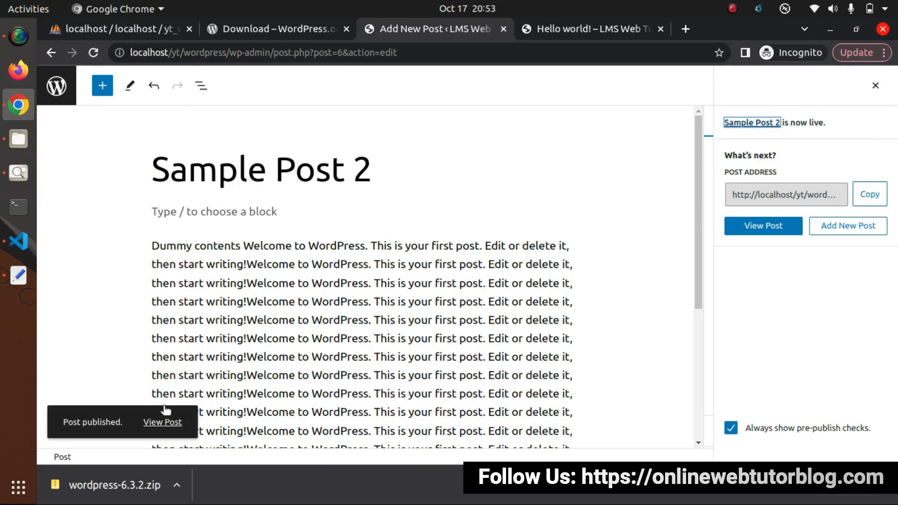
left_click(622, 27)
- Reload the site home page and scroll through it to see Sample Post 2
left_click(90, 78)
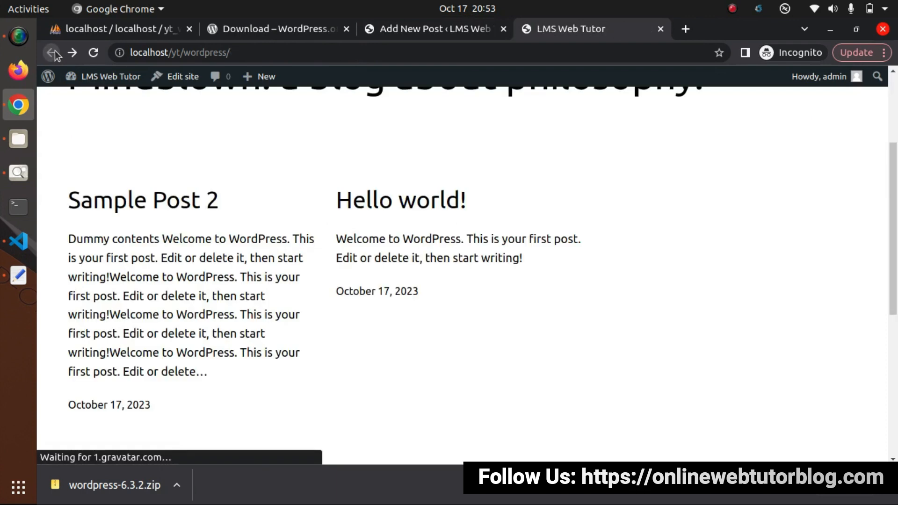
scroll(296, 281, "up", 3)
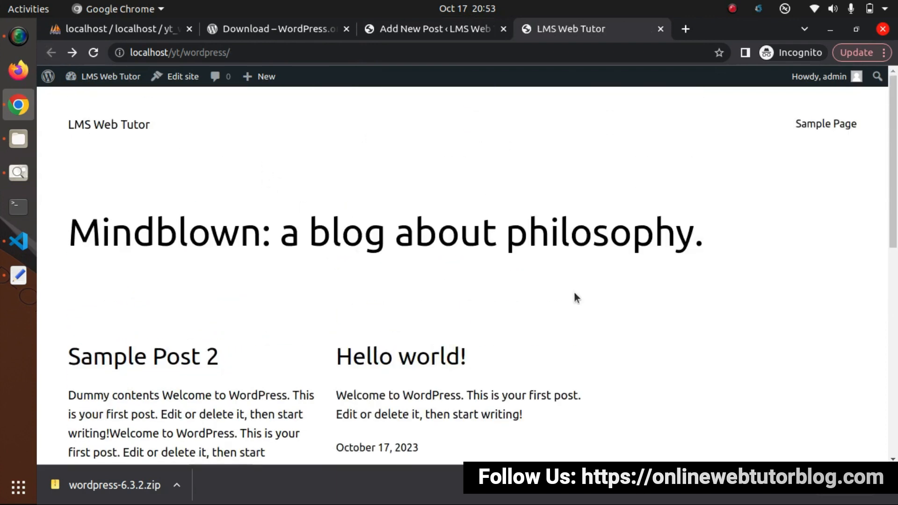
scroll(575, 294, "down", 10)
scroll(575, 293, "up", 8)
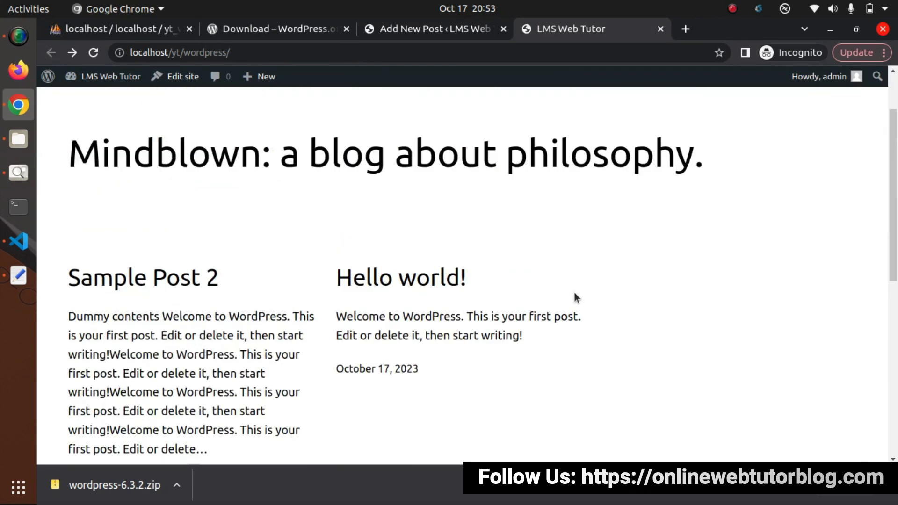
scroll(574, 297, "down", 3)
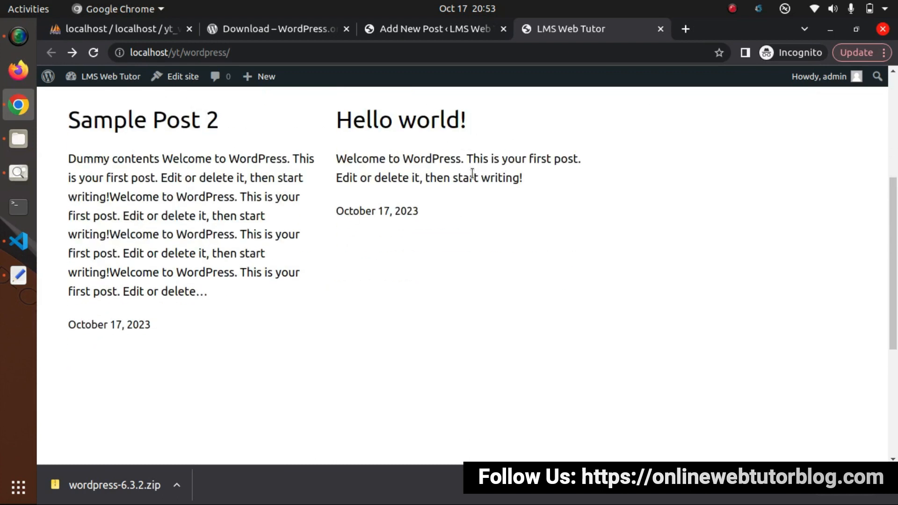
scroll(464, 217, "up", 5)
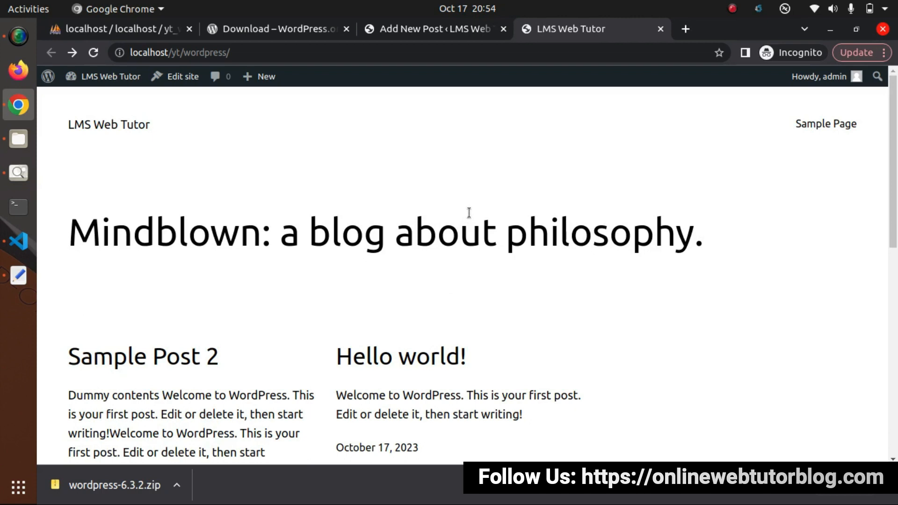
scroll(466, 210, "down", 5)
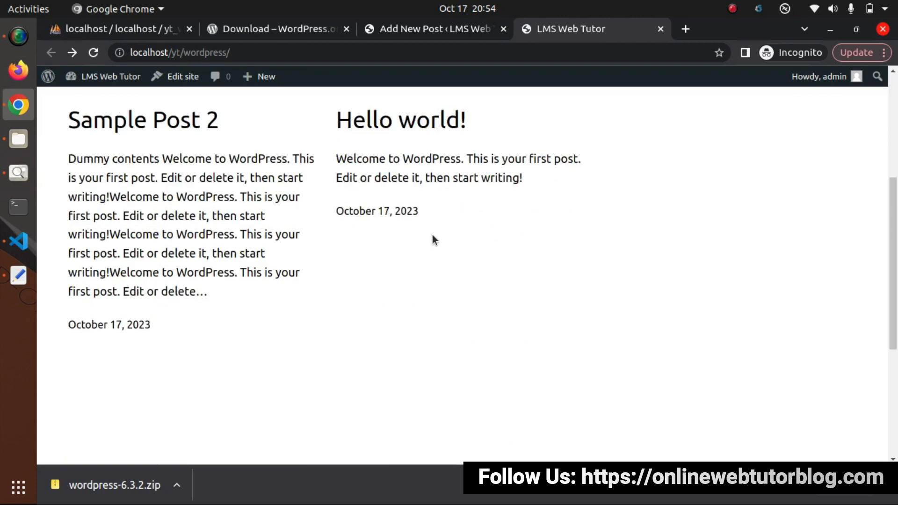
- Go back to the published Sample Post 2 editor, glancing at the WordPress download page
left_click(400, 30)
left_click(302, 33)
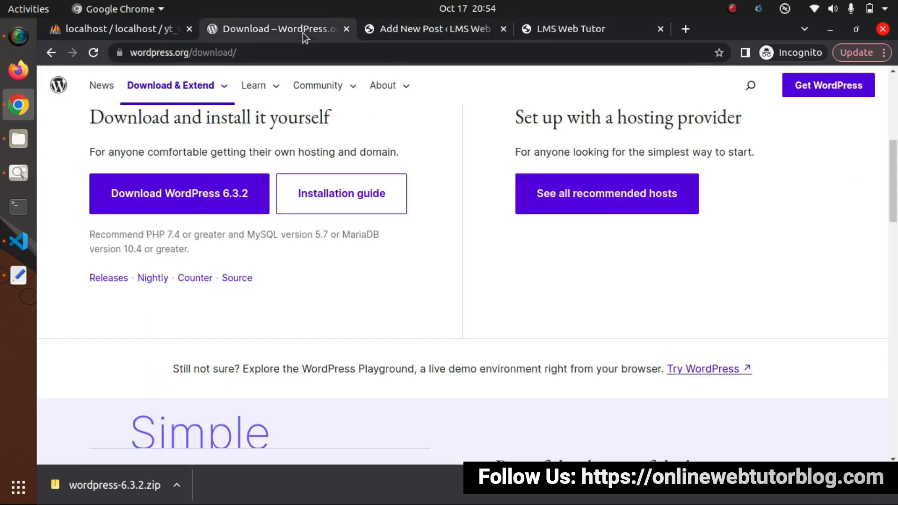
left_click(395, 34)
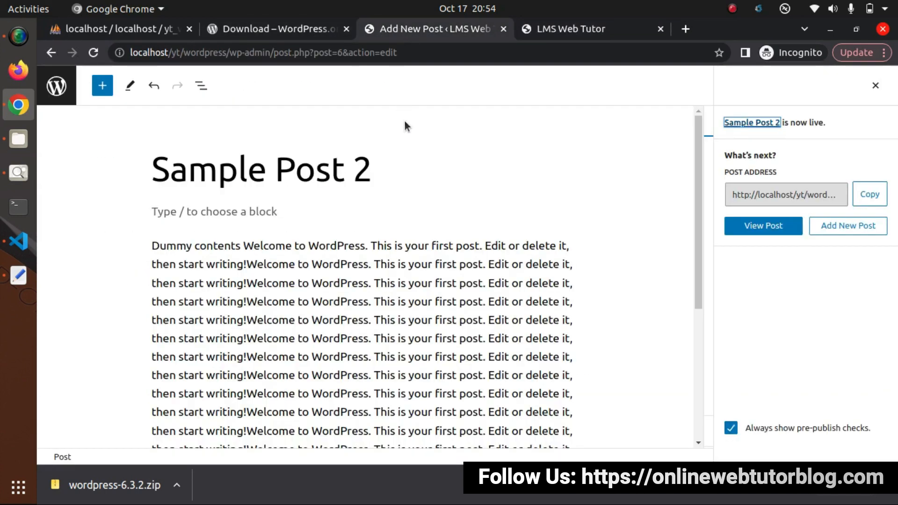
left_click(53, 54)
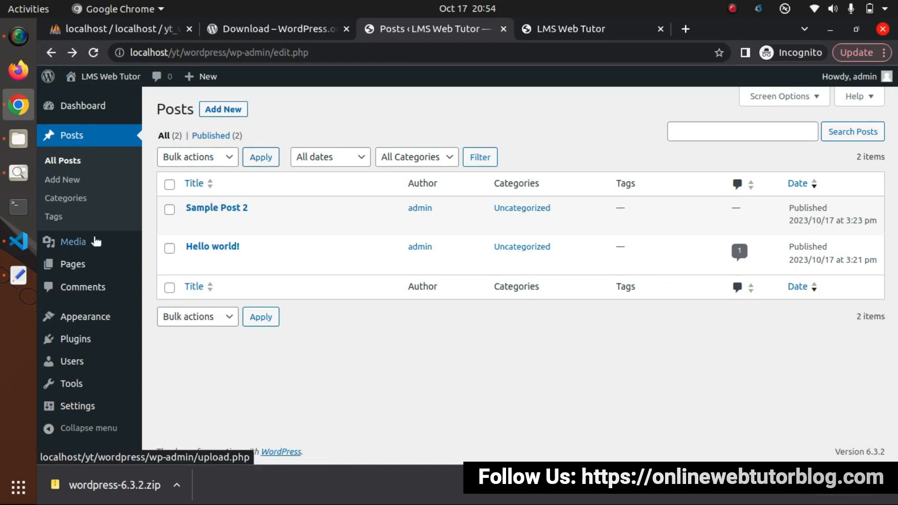
- View the Media Library, then open the Appearance Themes page
left_click(77, 243)
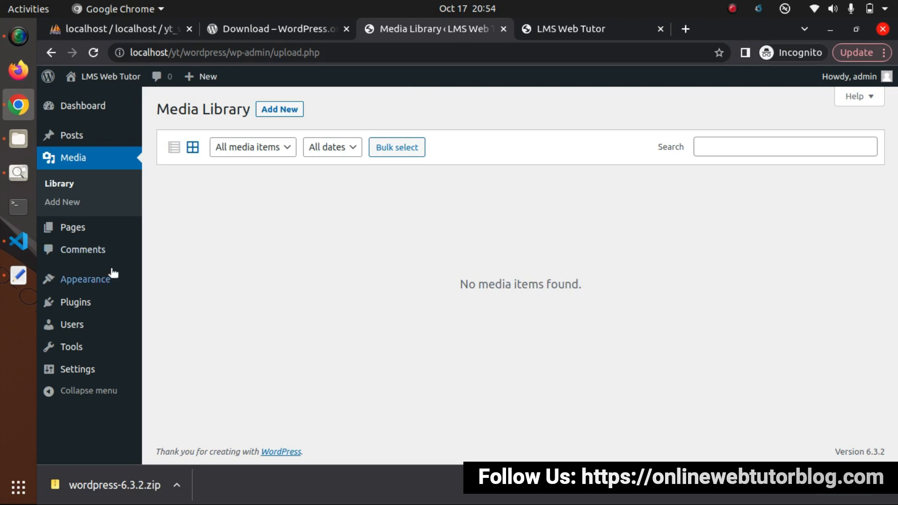
left_click(99, 280)
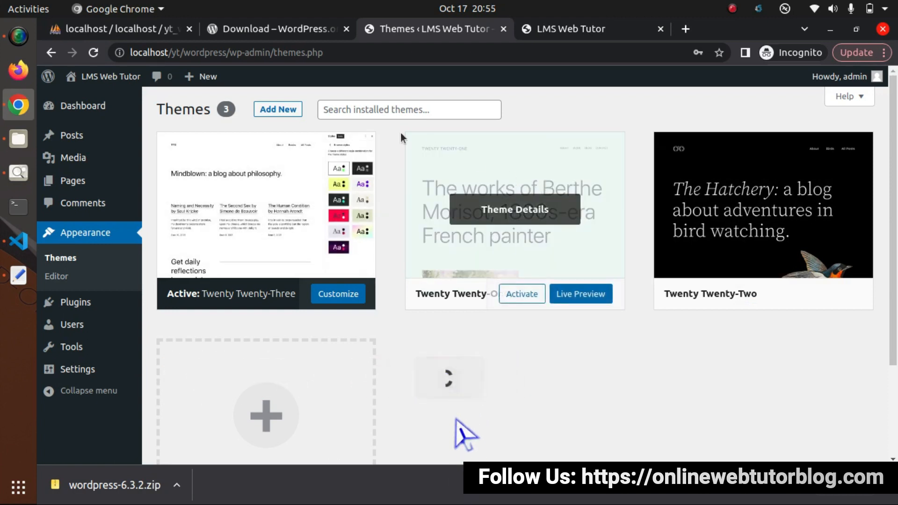
- Browse installable themes such as Hello Elementor and Astra
left_click(288, 110)
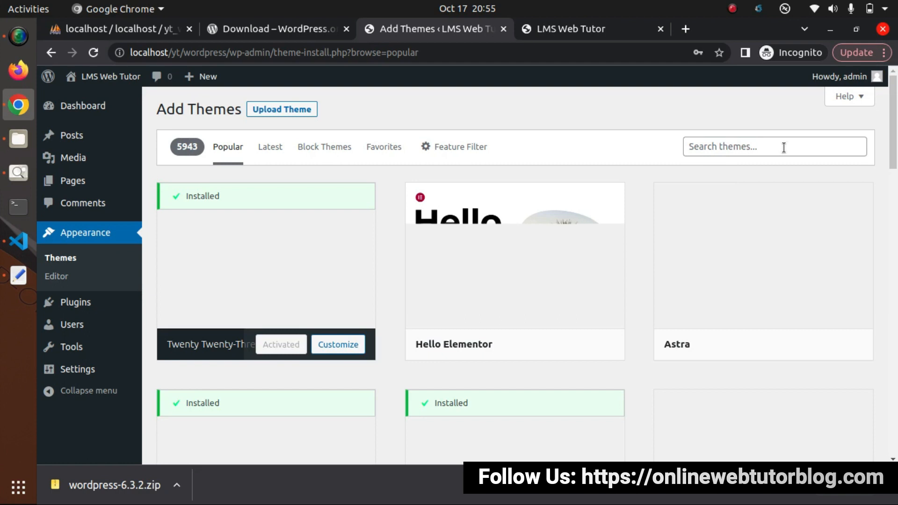
mouse_move(493, 343)
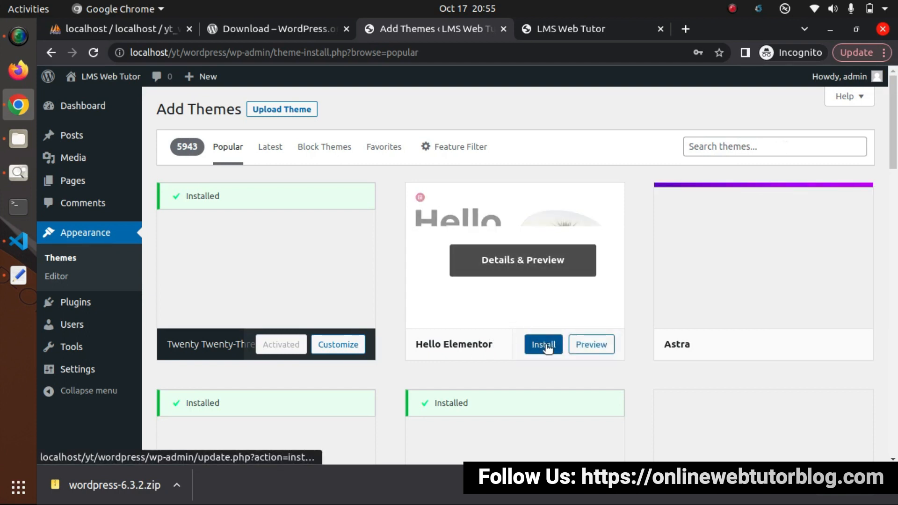
mouse_move(761, 347)
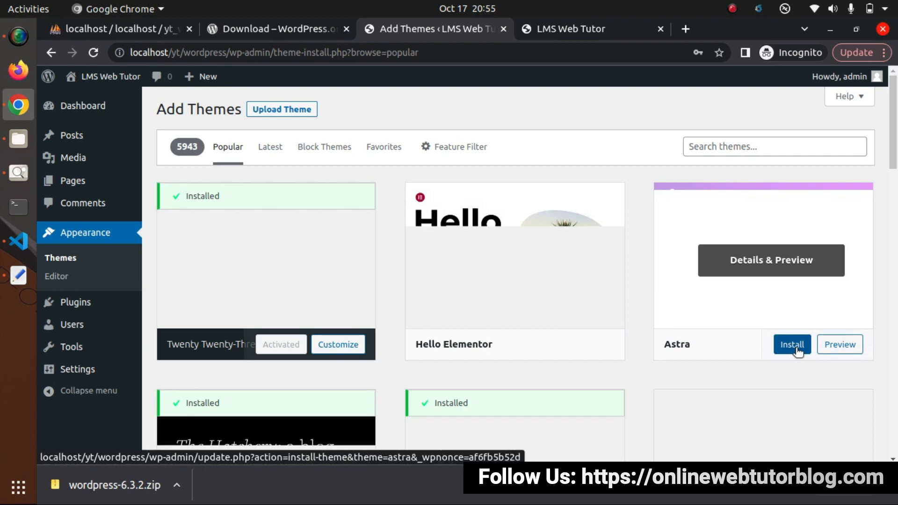
- Check the site front page, then open the Installed Plugins list
left_click(584, 29)
scroll(467, 290, "up", 5)
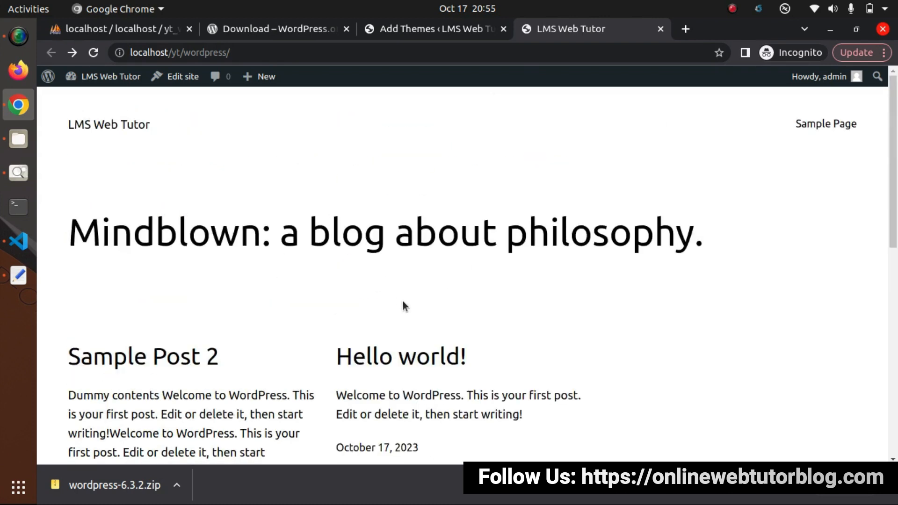
left_click(401, 28)
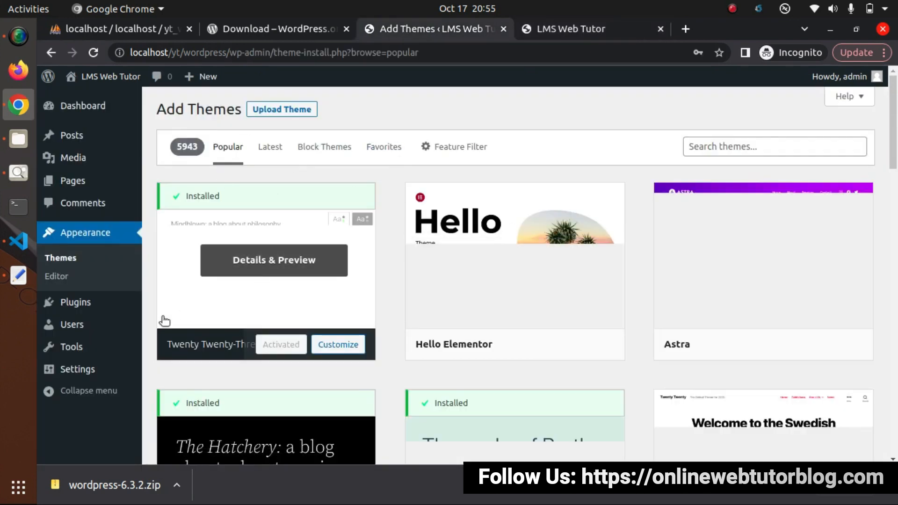
left_click(63, 303)
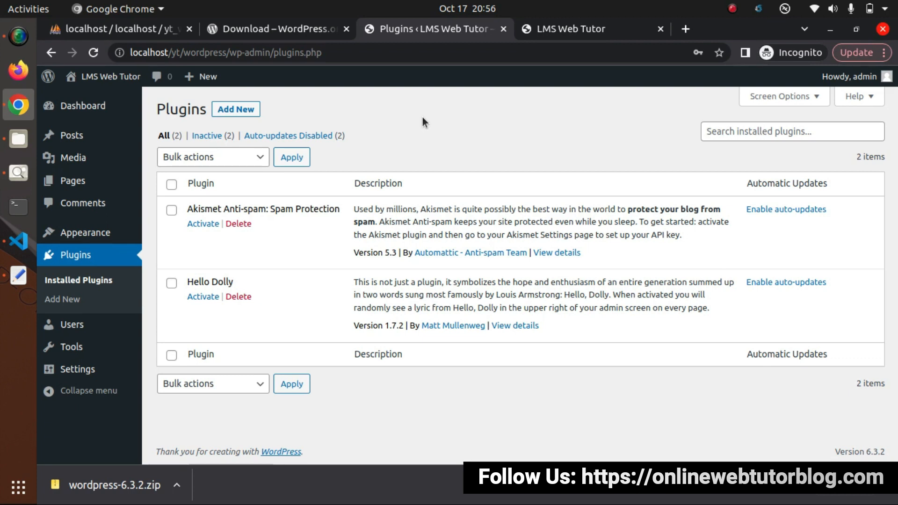
- Open the Add New User form, review its roles leaving Subscriber, then switch to phpMyAdmin
left_click(71, 325)
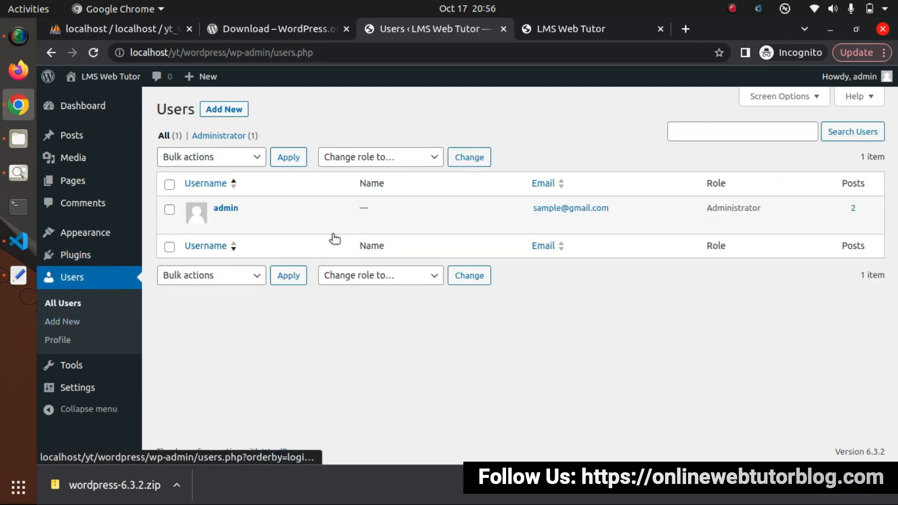
left_click(231, 111)
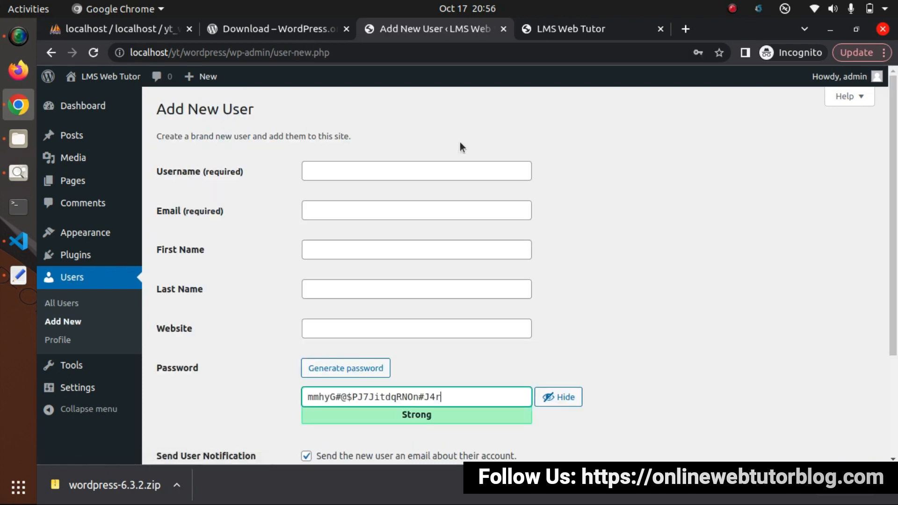
scroll(539, 255, "down", 3)
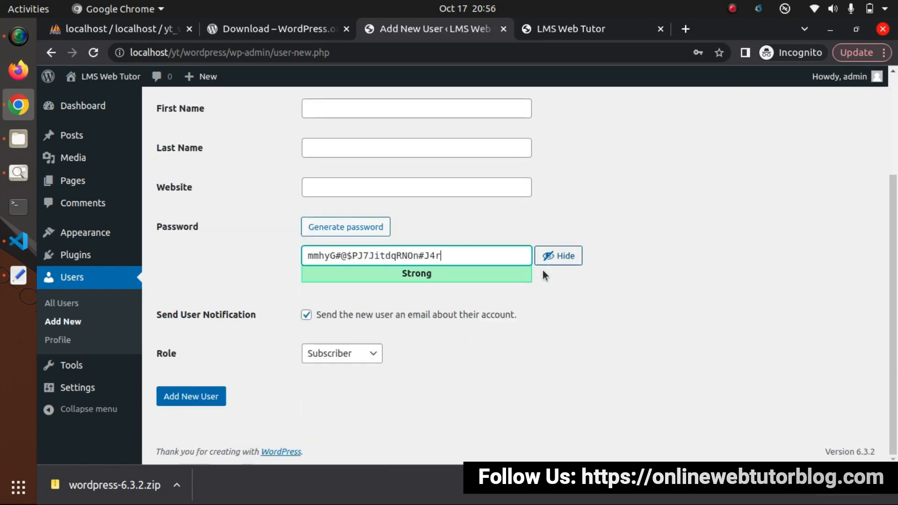
left_click(357, 354)
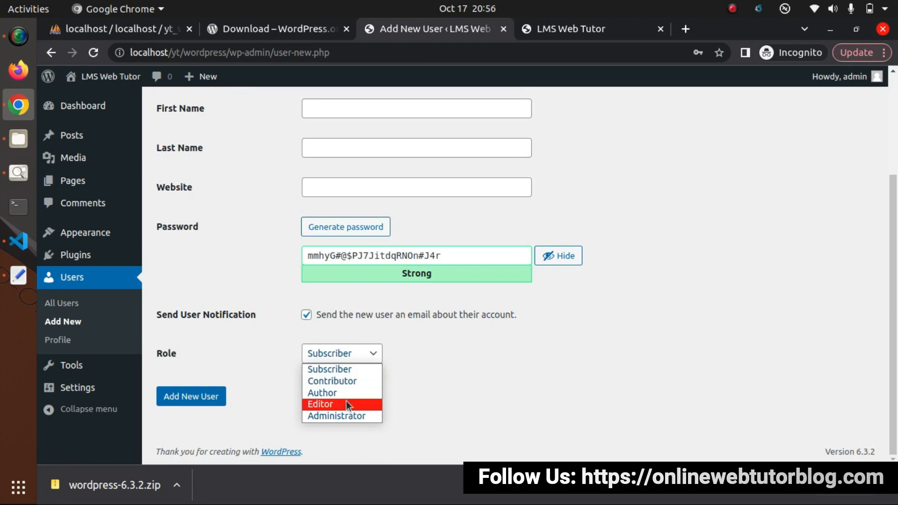
left_click(592, 354)
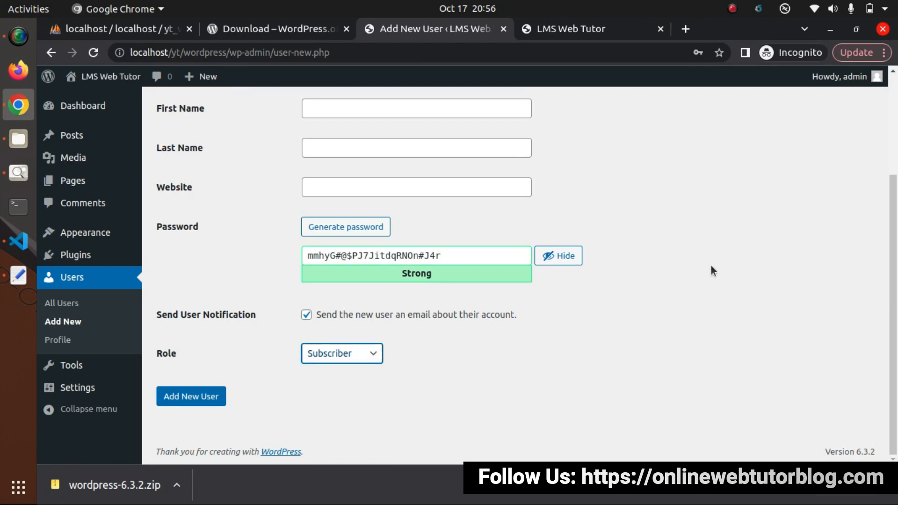
scroll(711, 266, "up", 3)
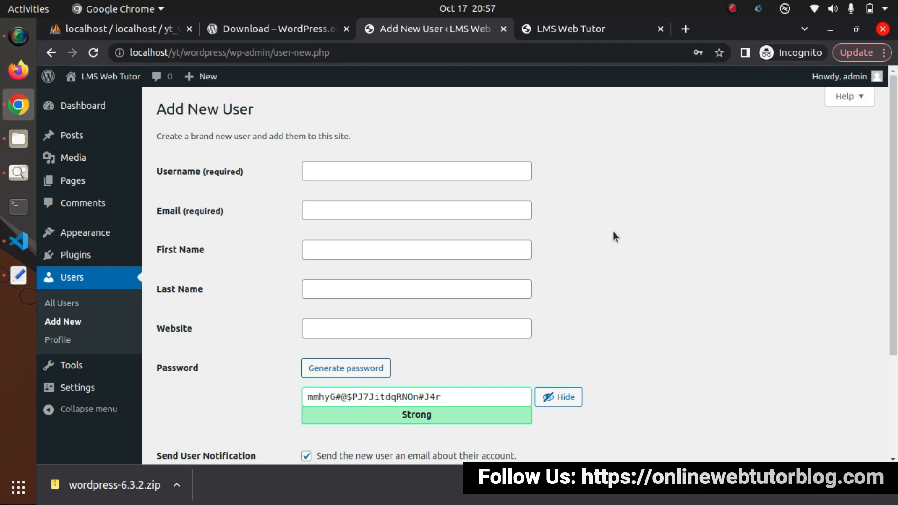
left_click(167, 36)
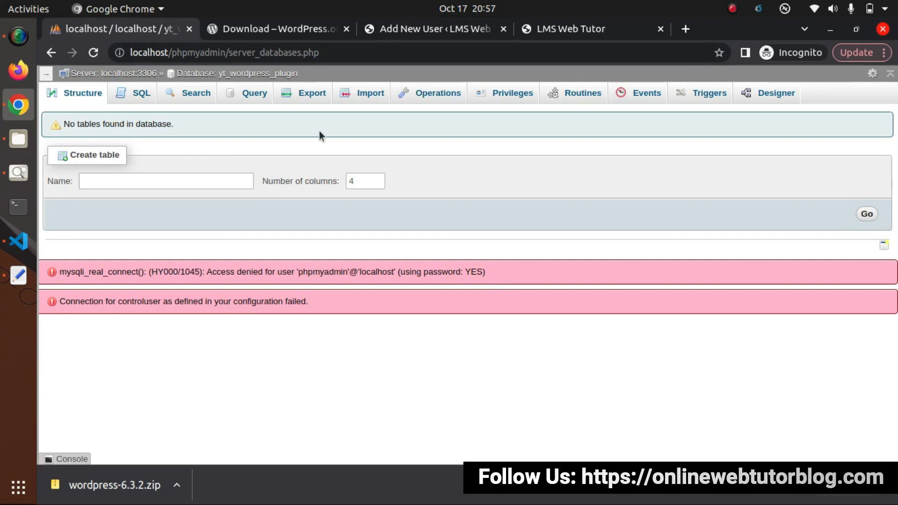
- Zoom in and list yt_wordpress_plugin's 12 wp_ tables on the Structure tab (190 rows, 2.1 MiB)
key("ctrl+plus")
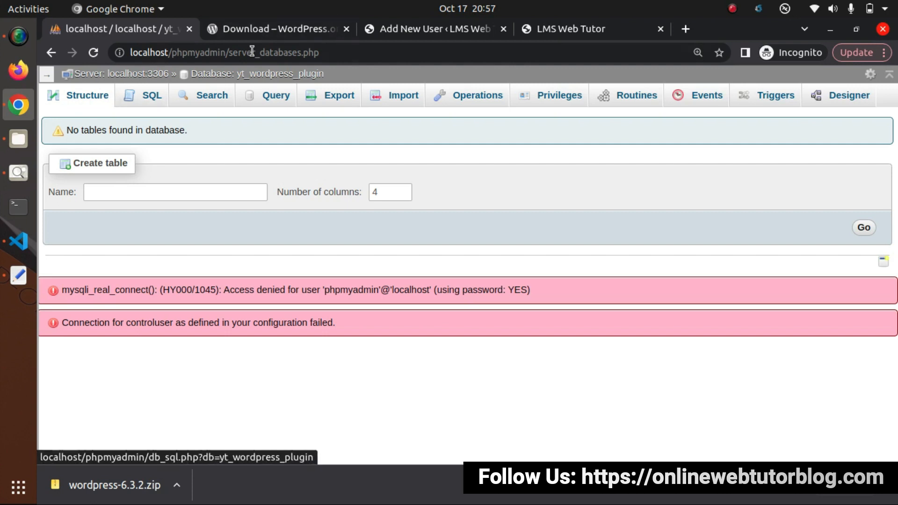
left_click(84, 95)
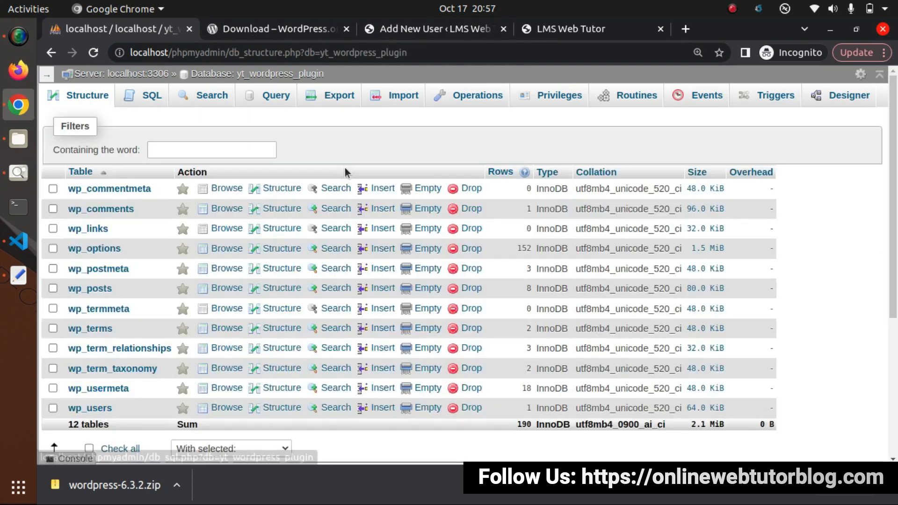
scroll(321, 242, "down", 3)
scroll(321, 241, "up", 3)
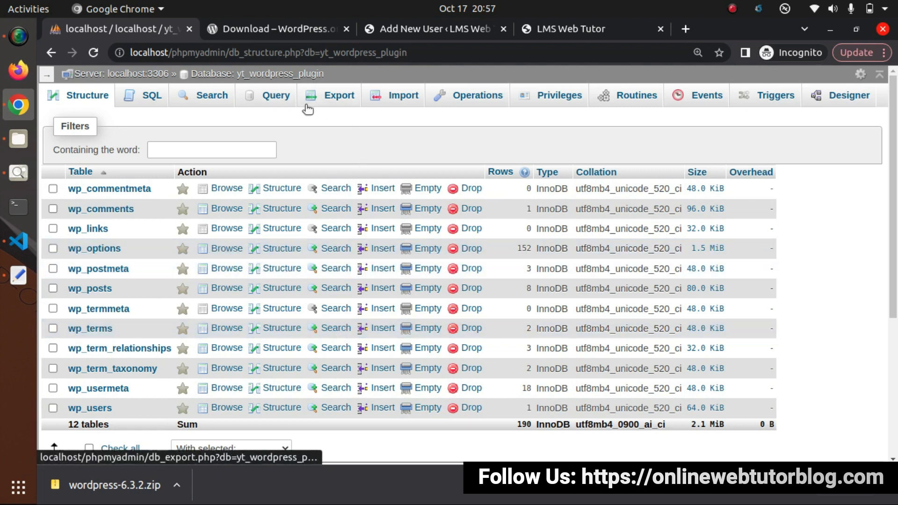
scroll(299, 167, "down", 1)
scroll(299, 168, "down", 1)
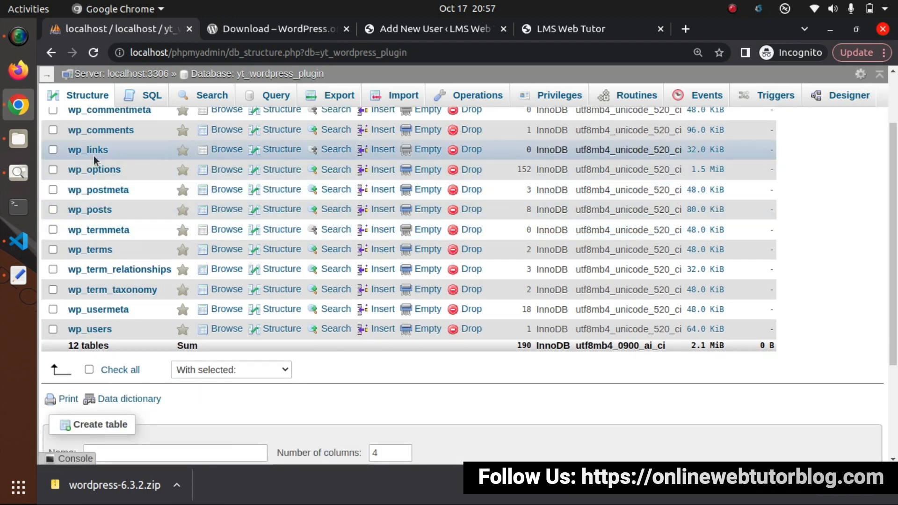
scroll(100, 195, "up", 2)
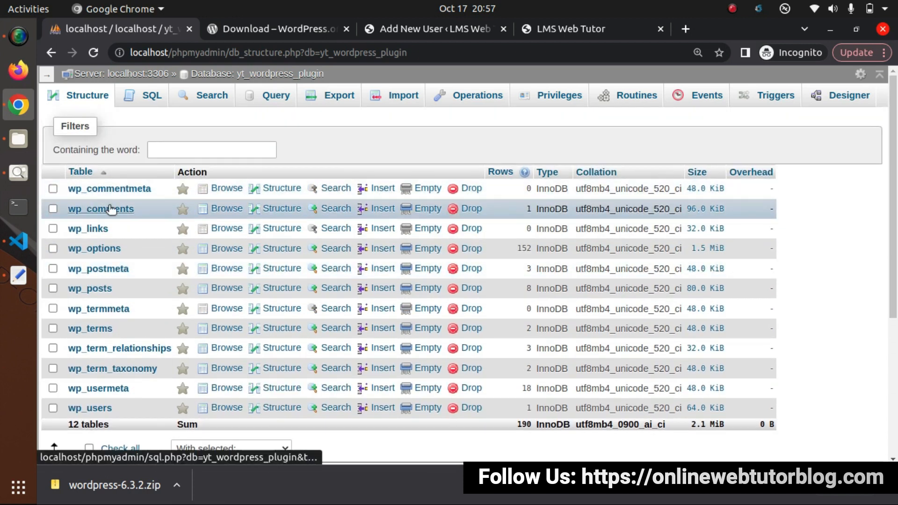
key("ctrl+plus")
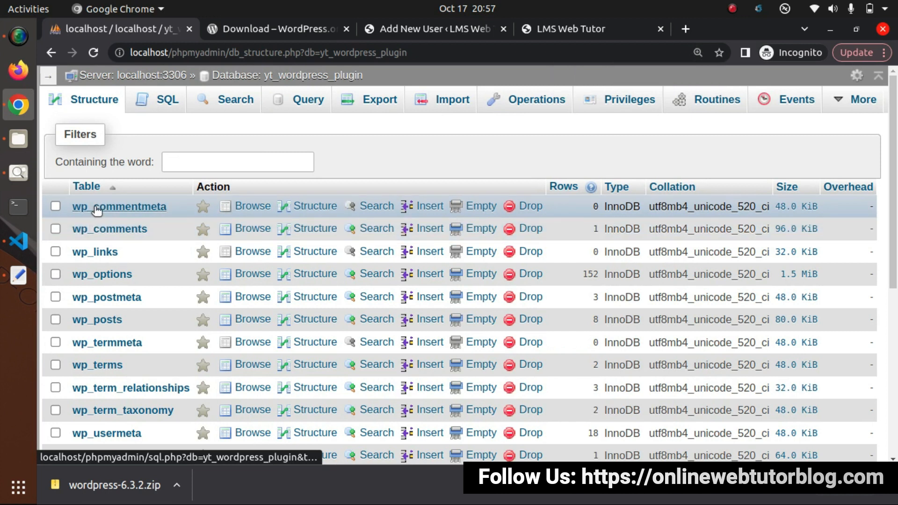
scroll(106, 280, "down", 3)
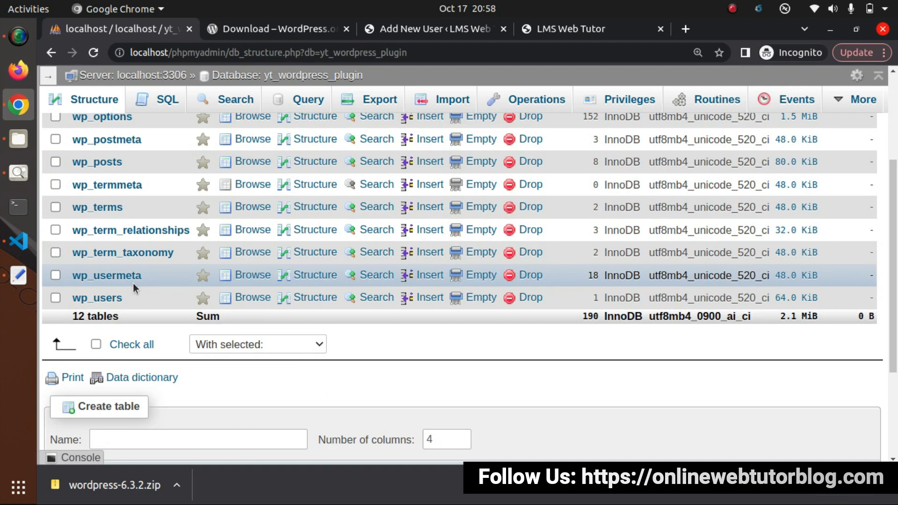
scroll(140, 283, "up", 5)
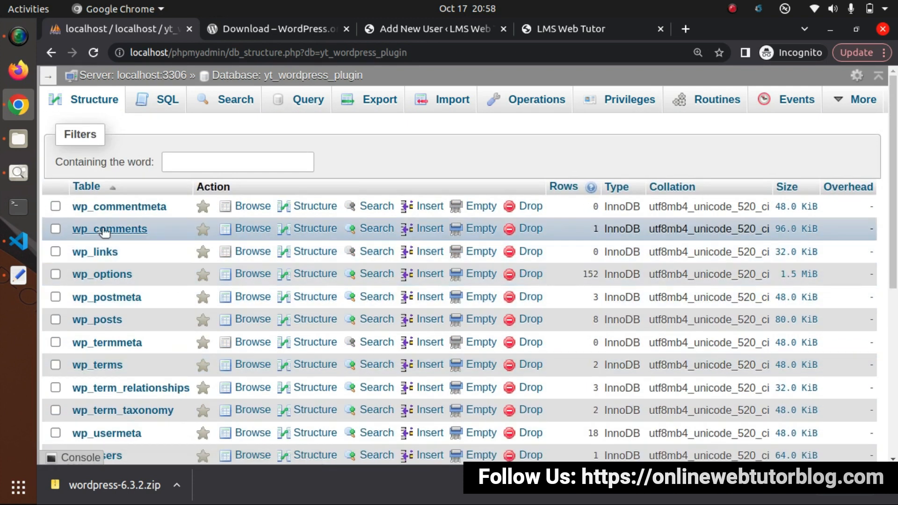